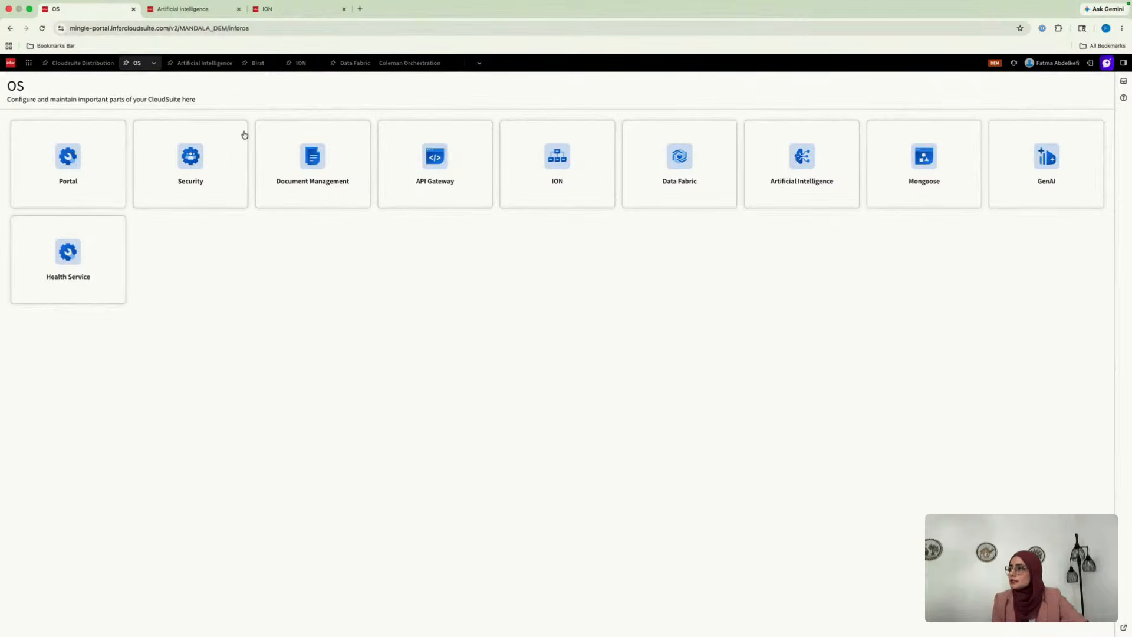
Search the application menu for "os" and close the menu, returning to the OS page
{"action": "left_click", "coordinate": [26, 63]}
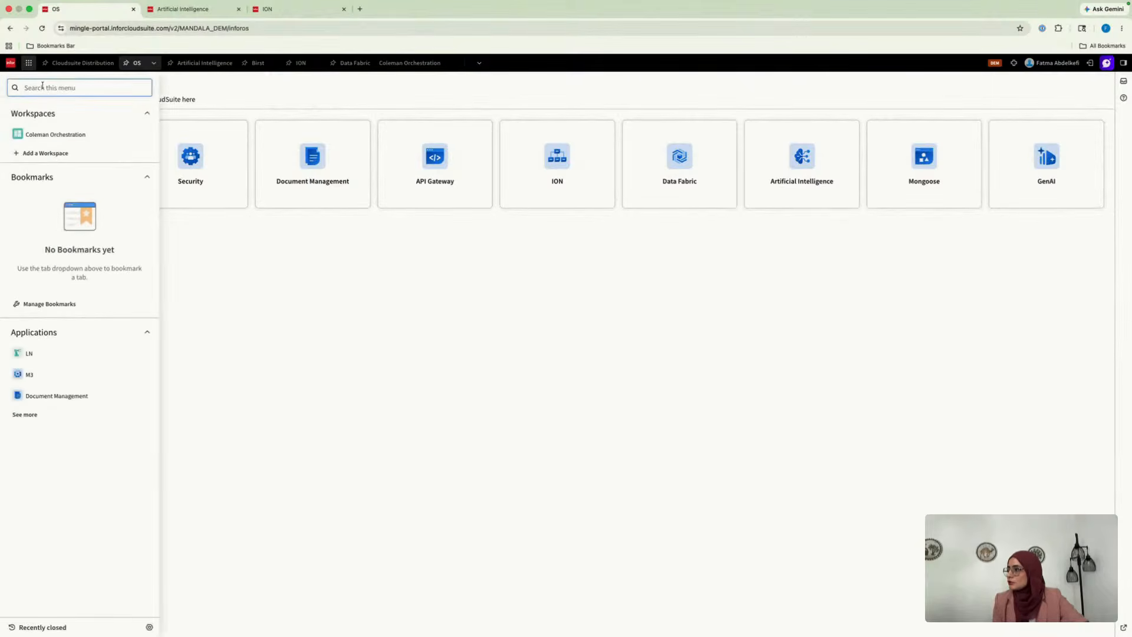
{"action": "type", "text": "inf"}
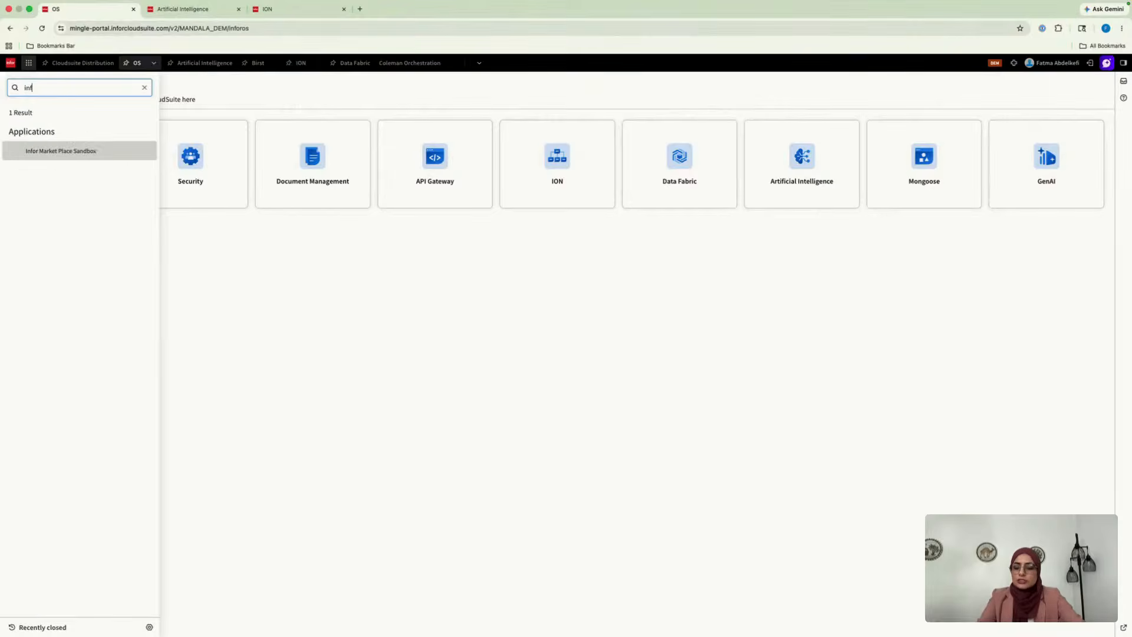
{"action": "type", "text": "o"}
{"action": "key", "text": "BackSpace"}
{"action": "key", "text": "BackSpace"}
{"action": "key", "text": "BackSpace"}
{"action": "key", "text": "BackSpace"}
{"action": "type", "text": "os"}
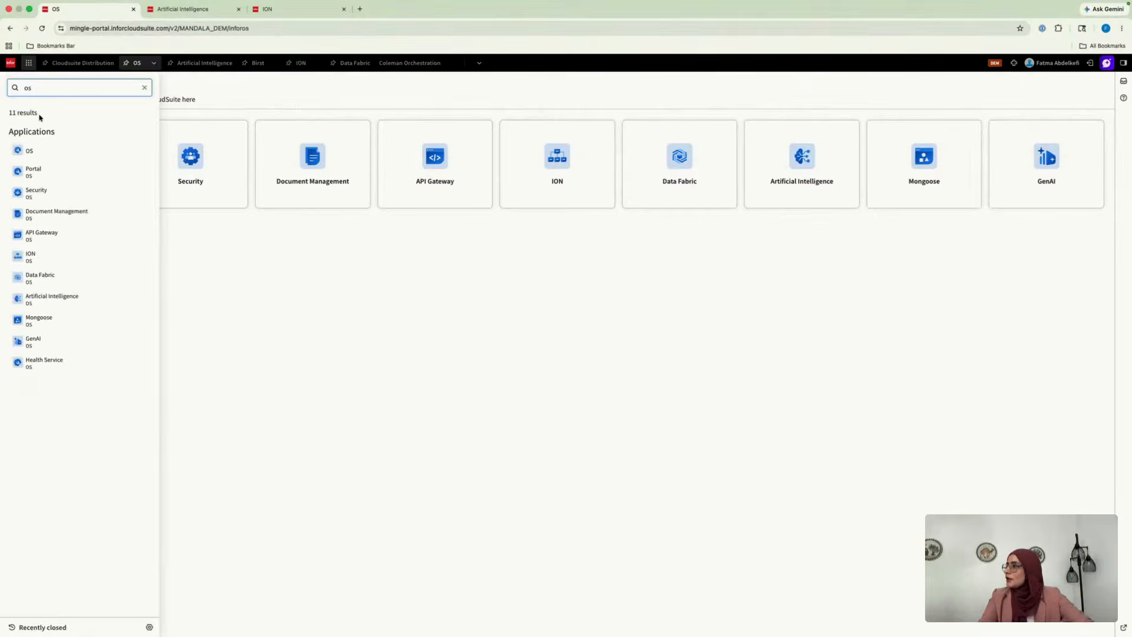
{"action": "left_click", "coordinate": [262, 294]}
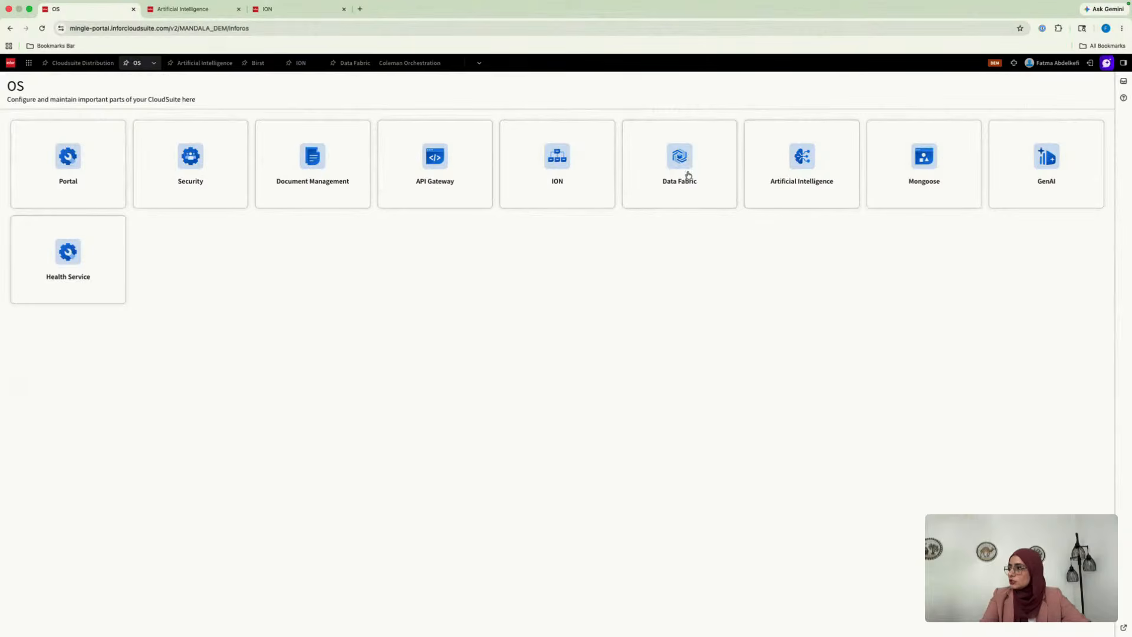
Switch to the Artificial Intelligence application and open the Datasets list under Data Collection
{"action": "left_click", "coordinate": [204, 63]}
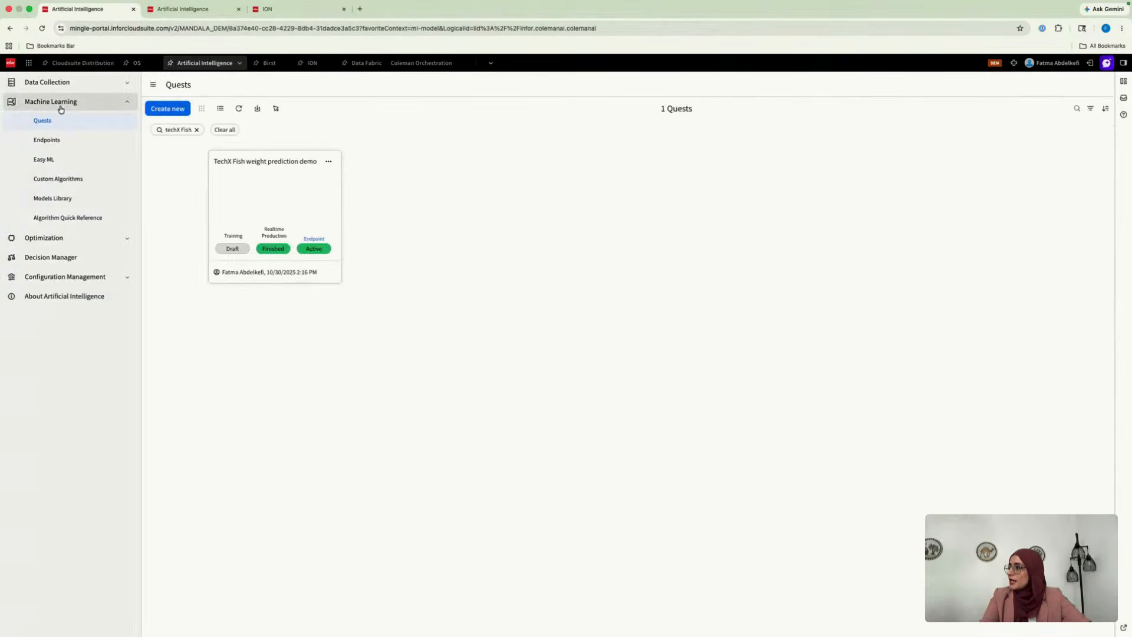
{"action": "left_click", "coordinate": [52, 101]}
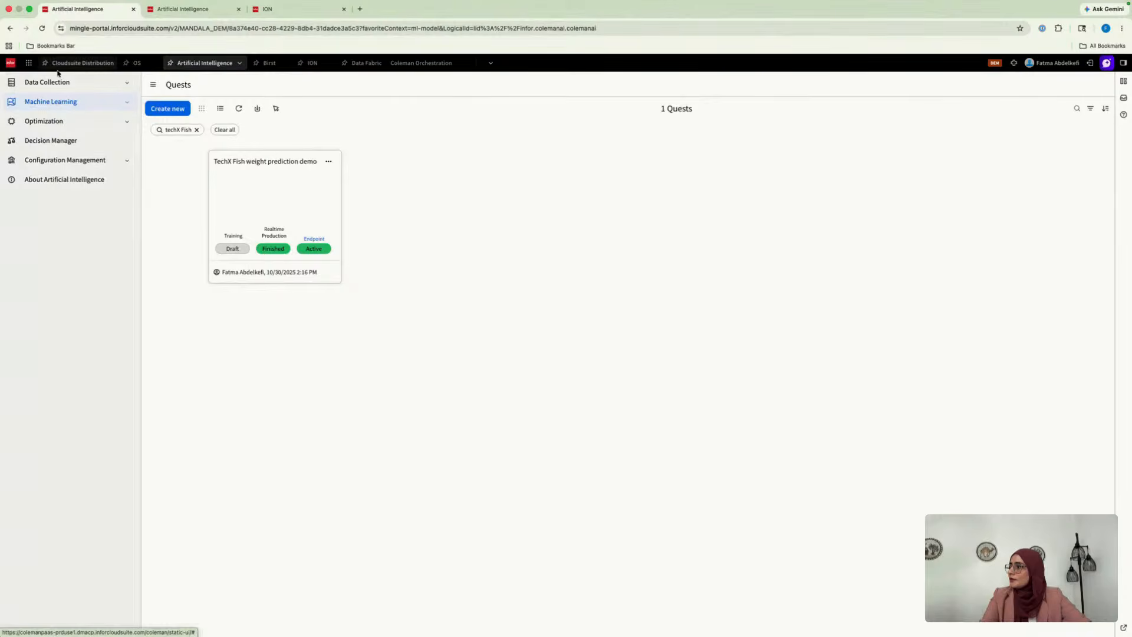
{"action": "left_click", "coordinate": [69, 84]}
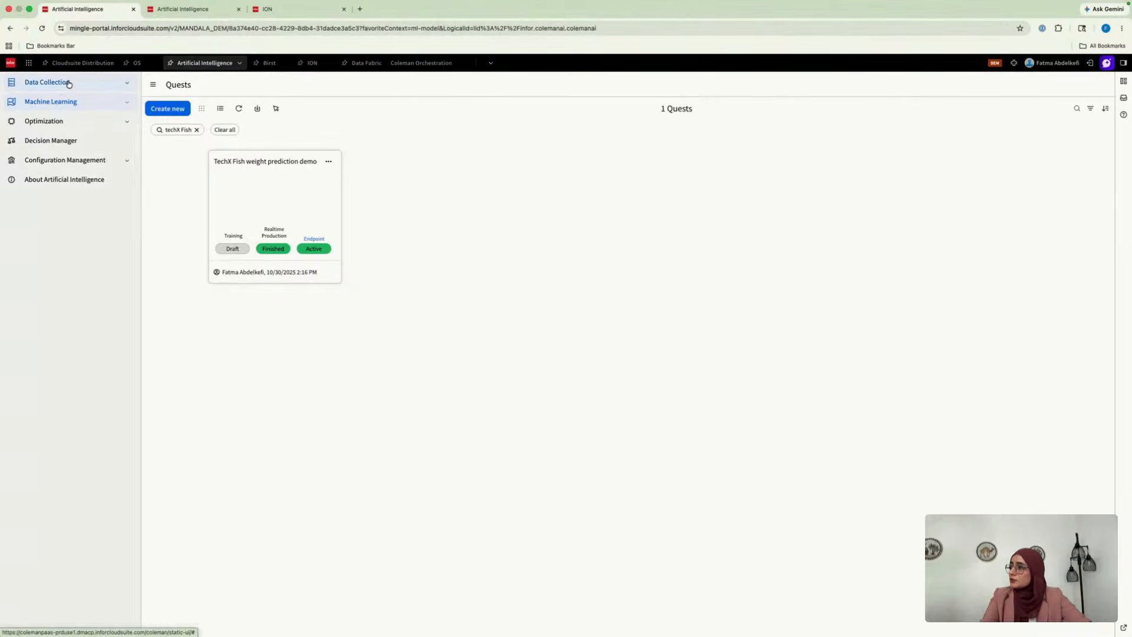
{"action": "left_click", "coordinate": [69, 84]}
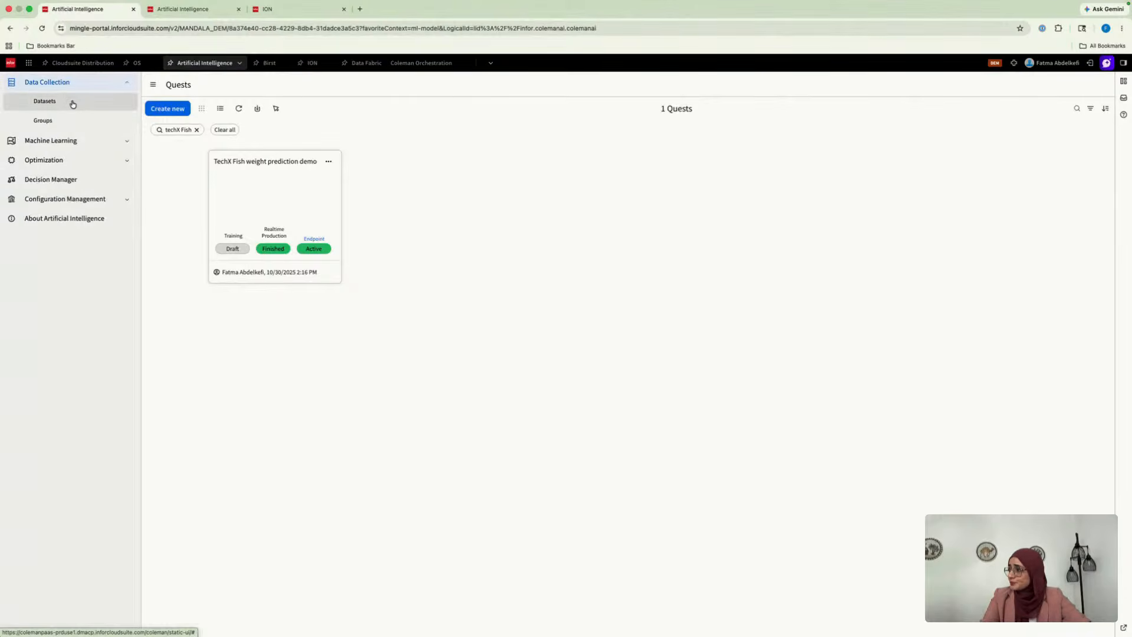
{"action": "left_click", "coordinate": [73, 103]}
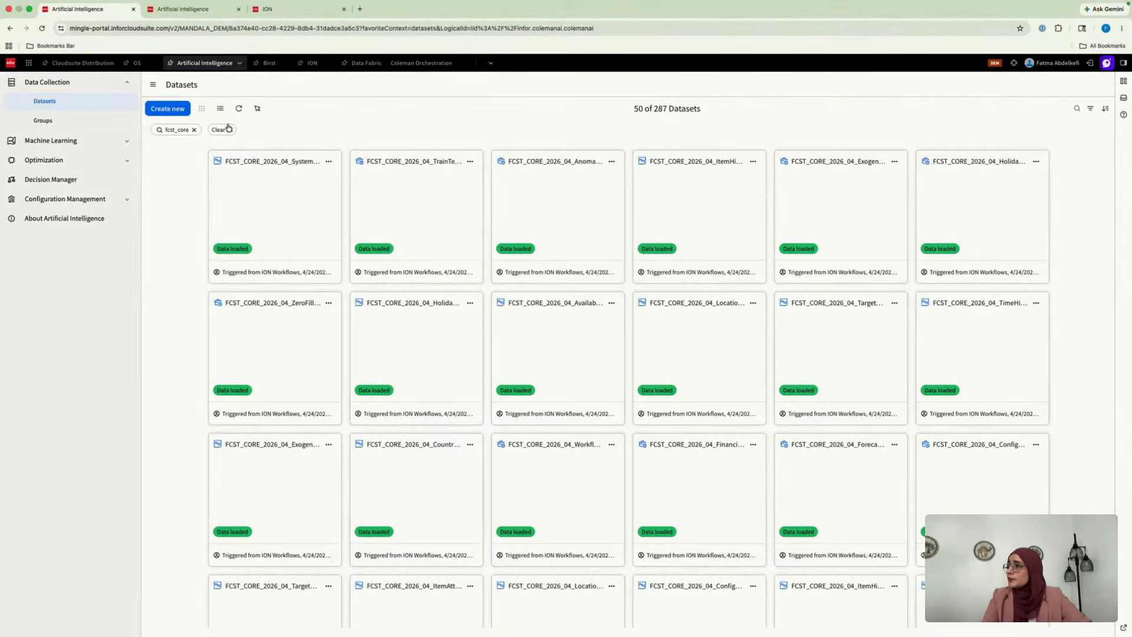
Open a new dataset form importing from Infor Data Lake and examine its Filter and SQL Query import methods
{"action": "left_click", "coordinate": [181, 111]}
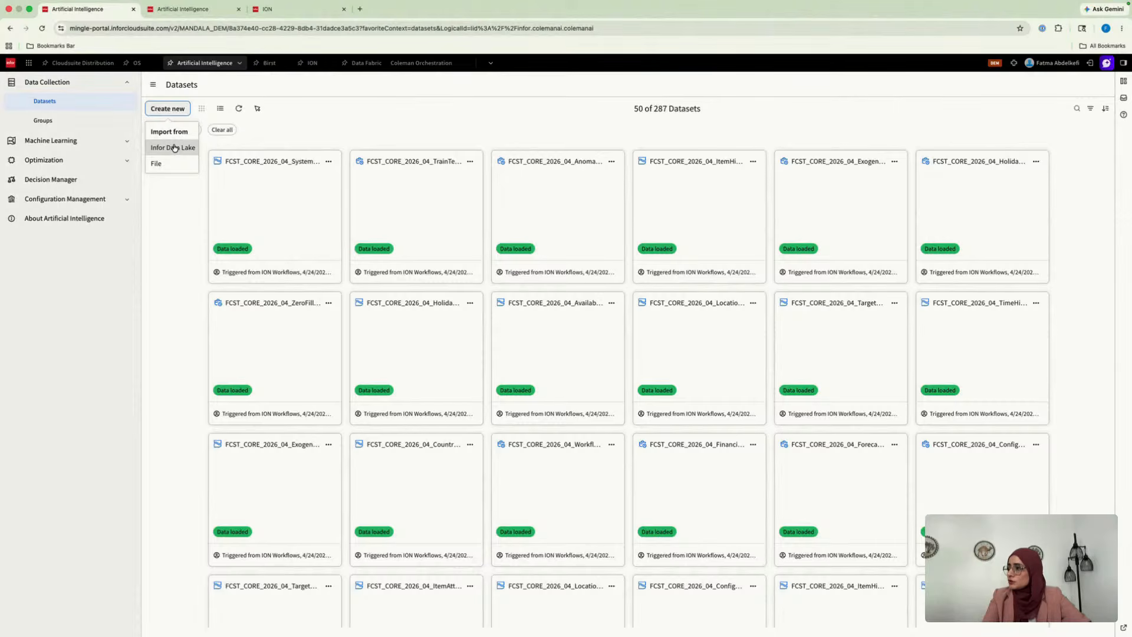
{"action": "left_click", "coordinate": [174, 242]}
{"action": "left_click", "coordinate": [174, 106]}
{"action": "left_click", "coordinate": [176, 145]}
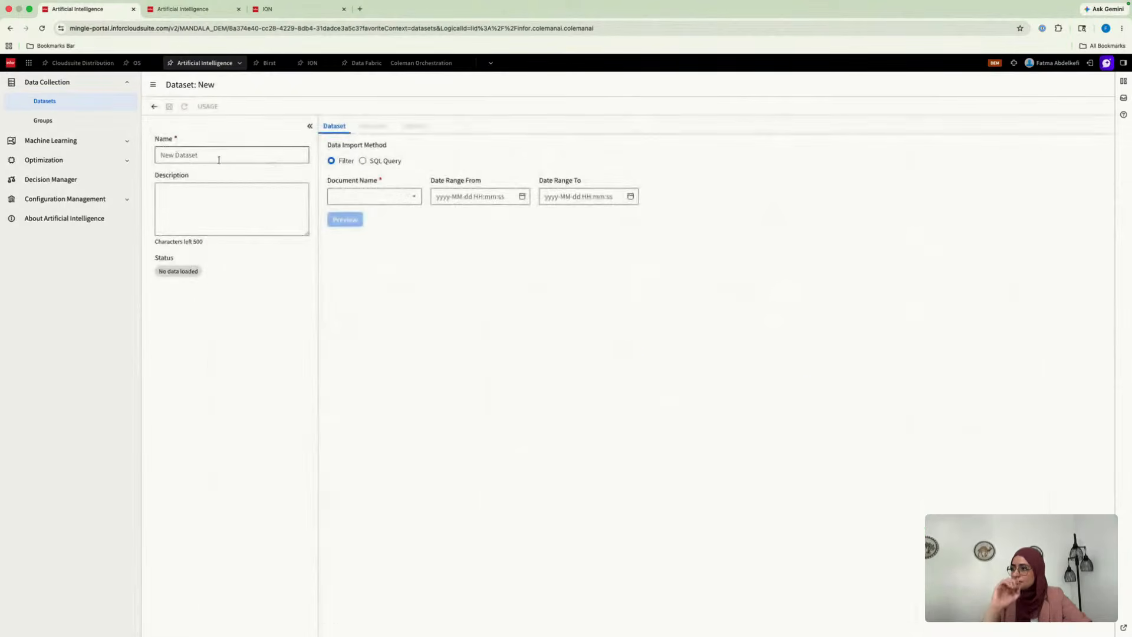
{"action": "left_click", "coordinate": [412, 201]}
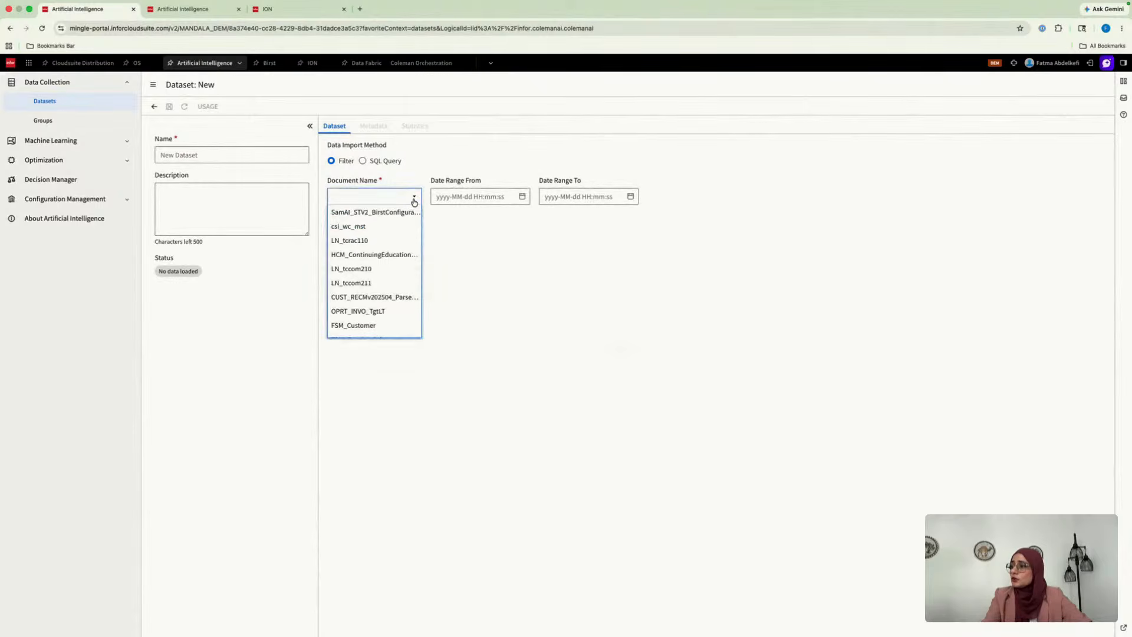
{"action": "left_click", "coordinate": [414, 200]}
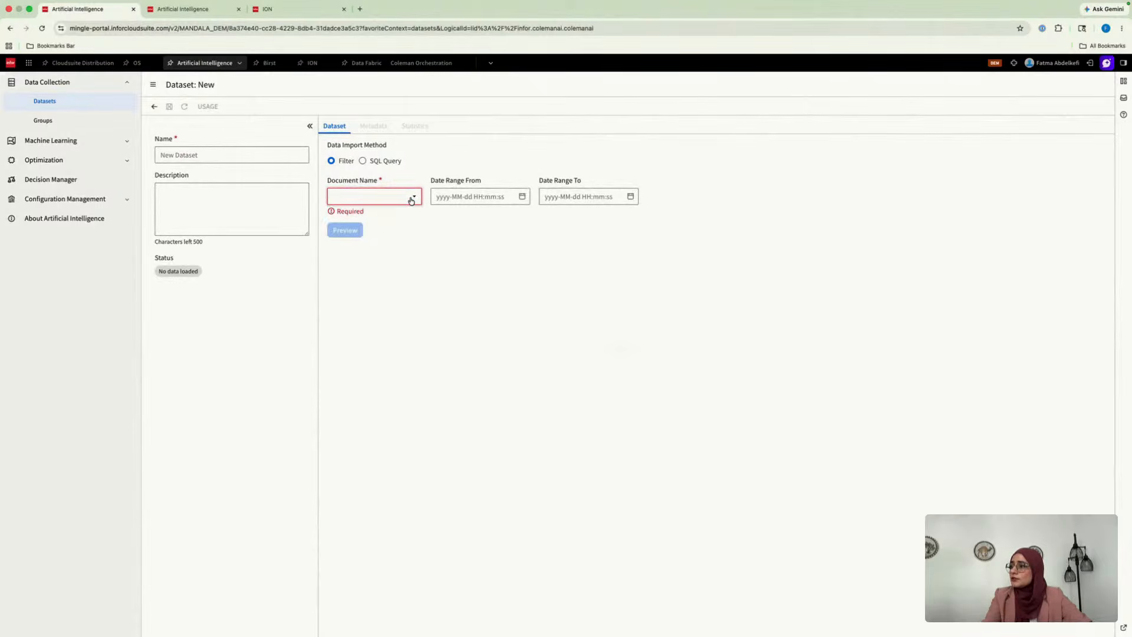
{"action": "left_click", "coordinate": [393, 163]}
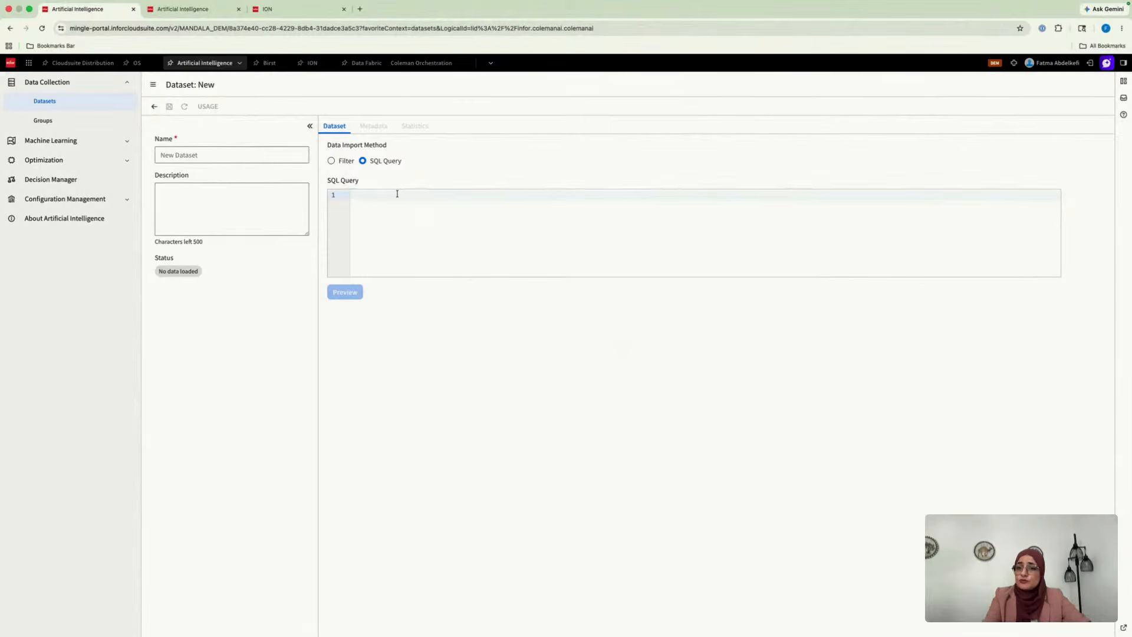
Leave the new dataset form and open the Groups list under Data Collection
{"action": "left_click", "coordinate": [71, 141]}
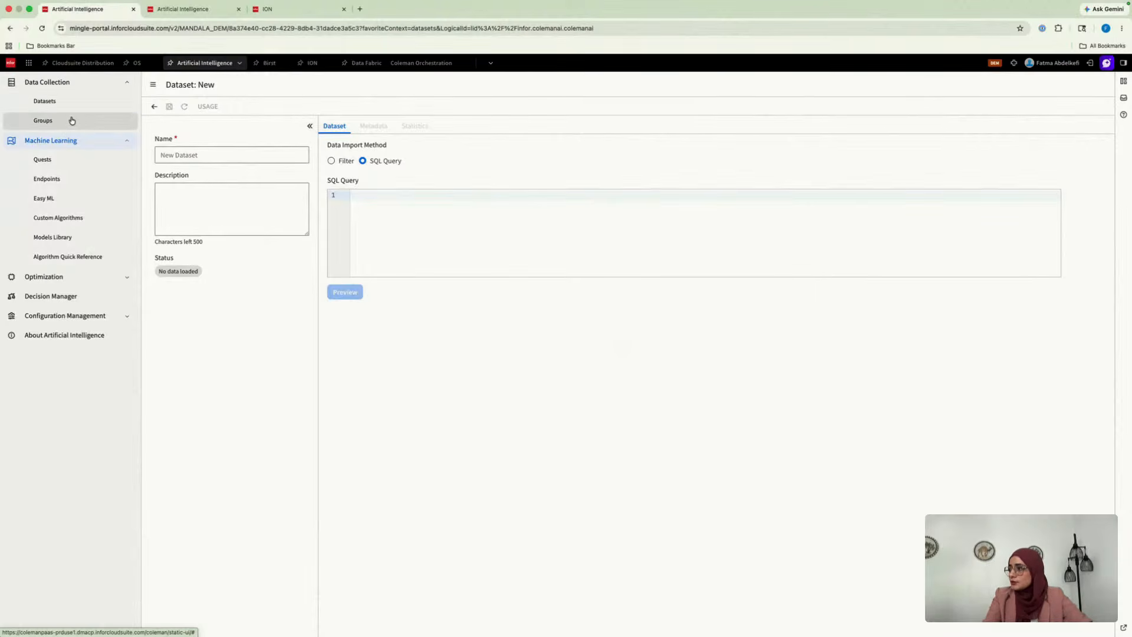
{"action": "left_click", "coordinate": [71, 121]}
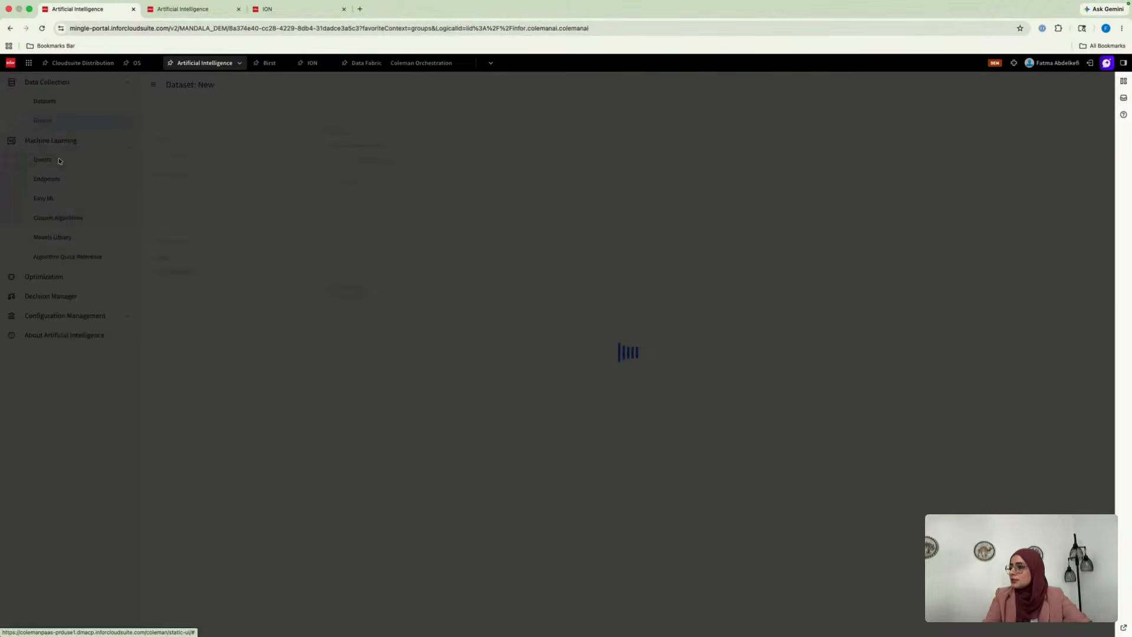
{"action": "left_click", "coordinate": [522, 383]}
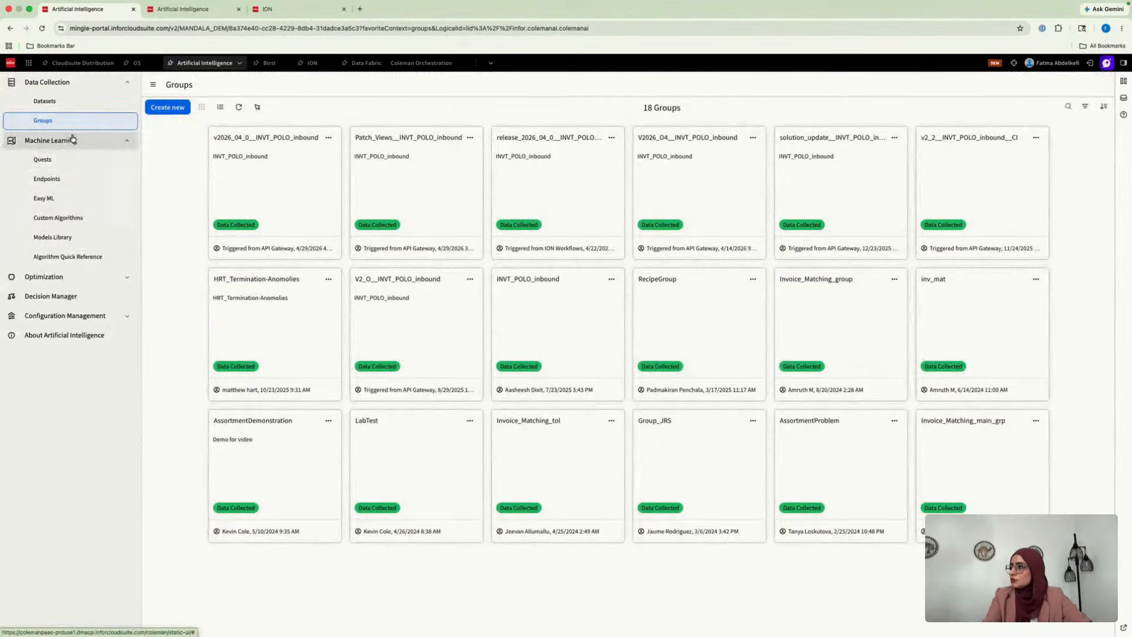
Open the quest "TechX Fish weight prediction demo" from the Machine Learning quests
{"action": "left_click", "coordinate": [59, 165]}
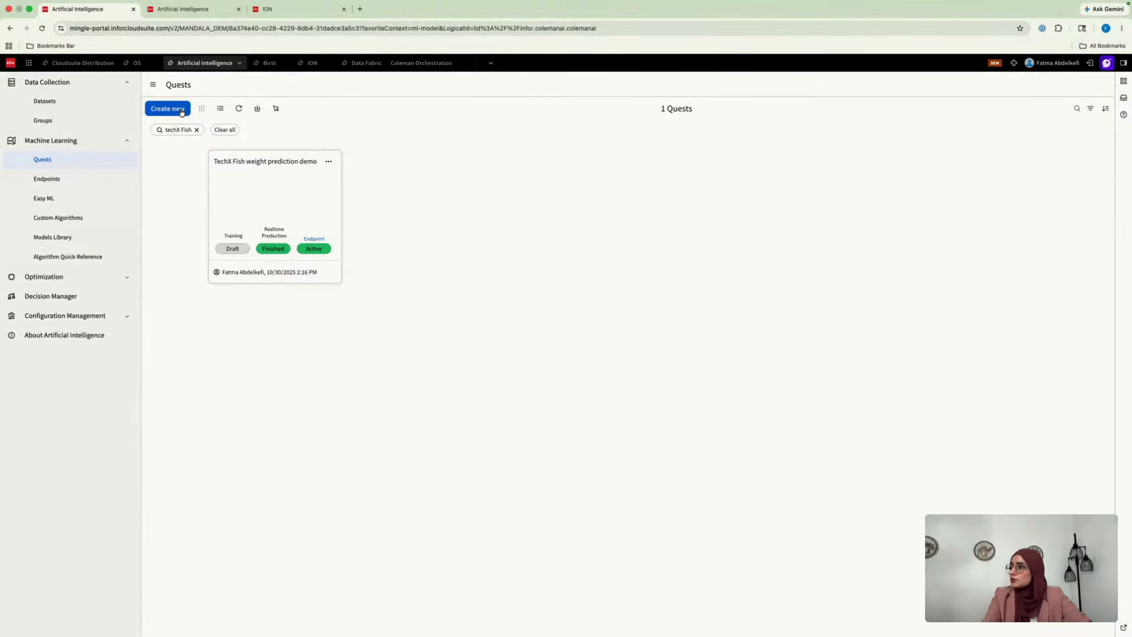
{"action": "left_click", "coordinate": [272, 196]}
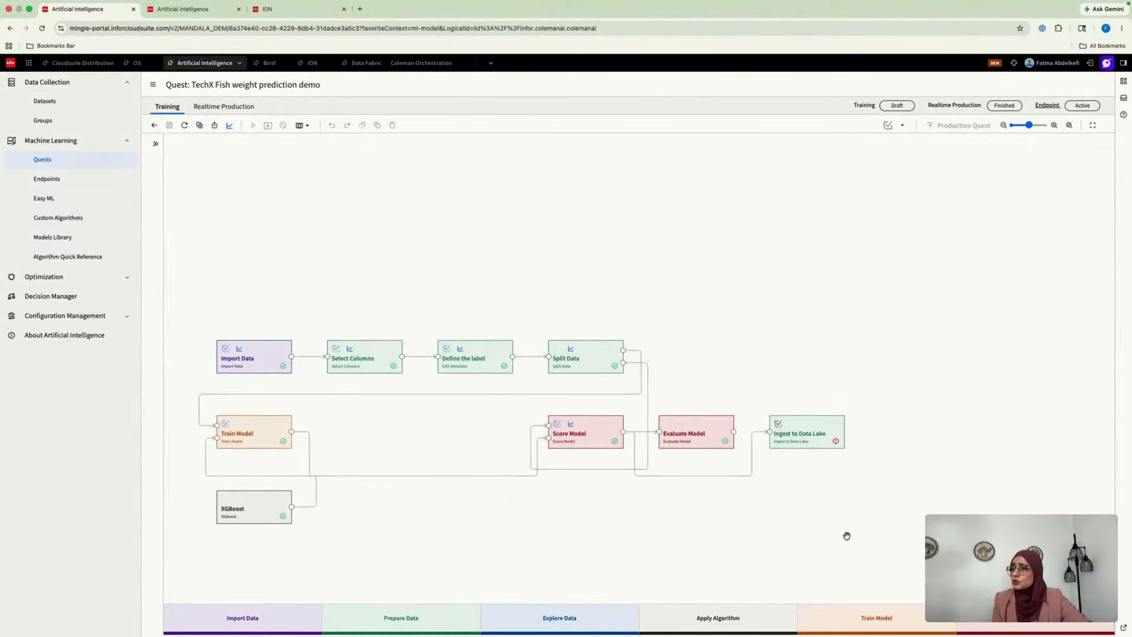
{"action": "left_click", "coordinate": [1055, 125]}
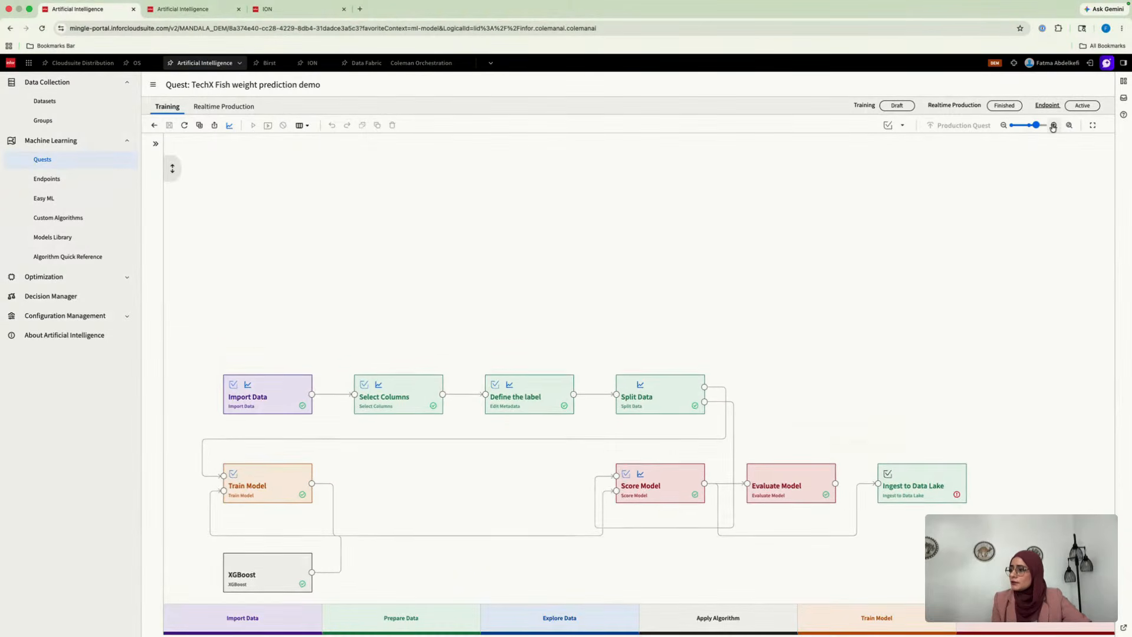
{"action": "scroll", "coordinate": [717, 324], "scroll_direction": "down", "scroll_amount": 2}
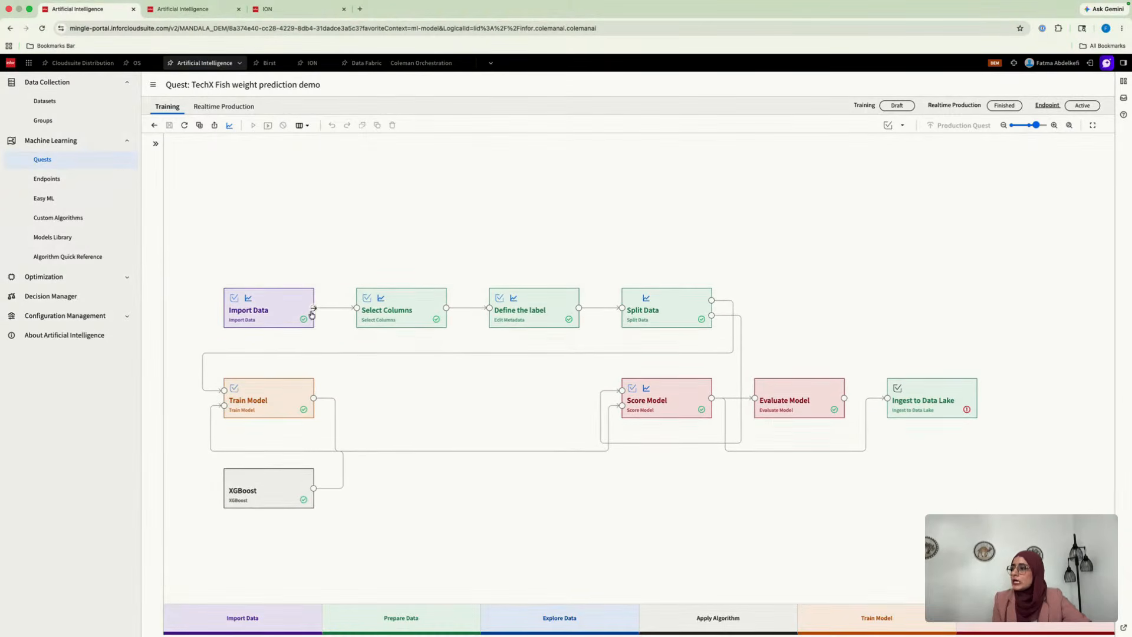
Examine the Import Data activity's output preview and dataset choices, and open the Select Columns activity's settings
{"action": "left_click", "coordinate": [280, 299]}
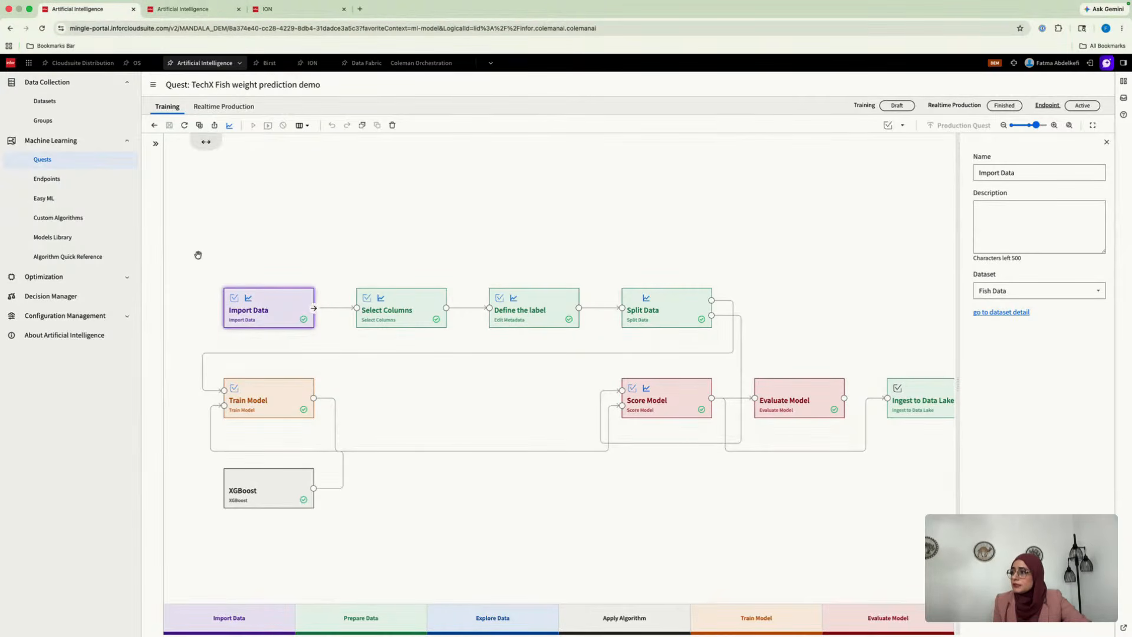
{"action": "left_click", "coordinate": [314, 307]}
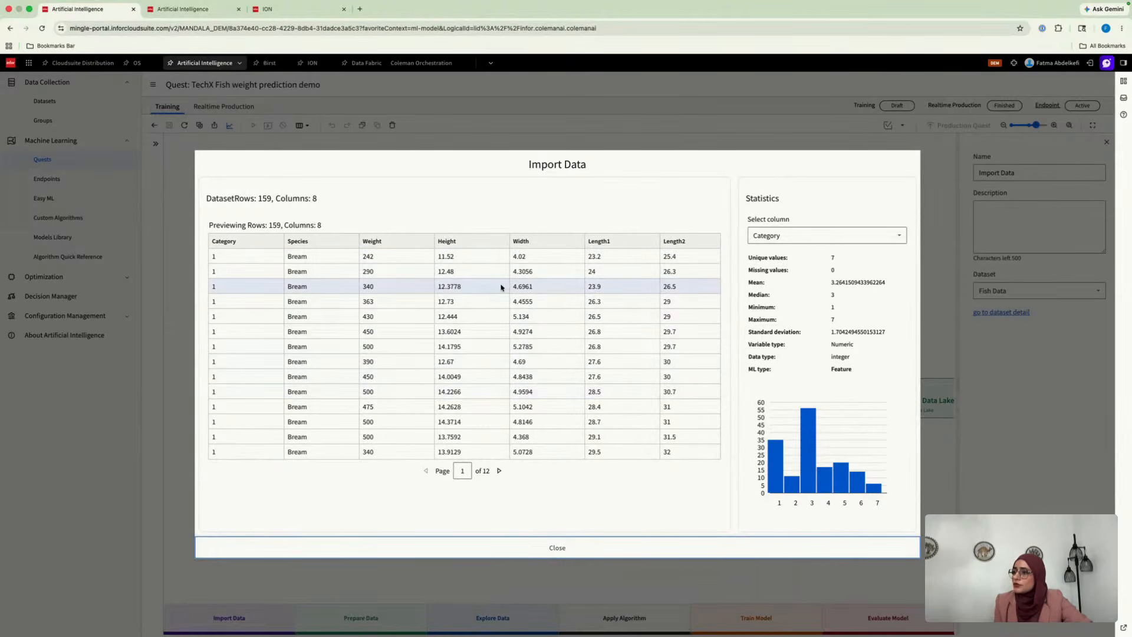
{"action": "left_click", "coordinate": [551, 546]}
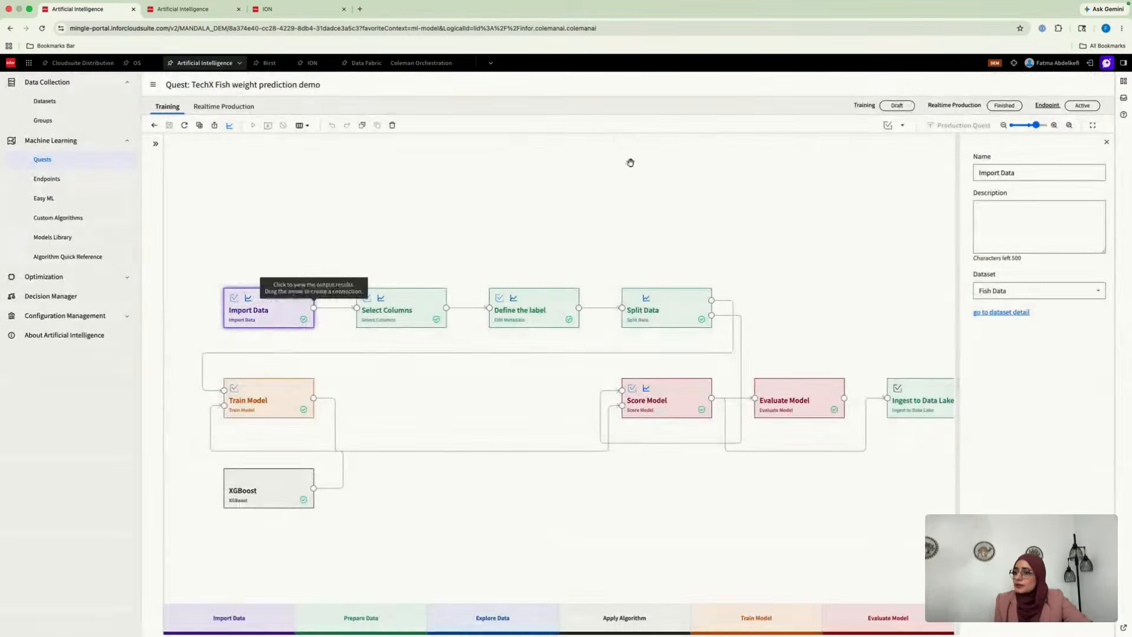
{"action": "left_click", "coordinate": [1021, 292]}
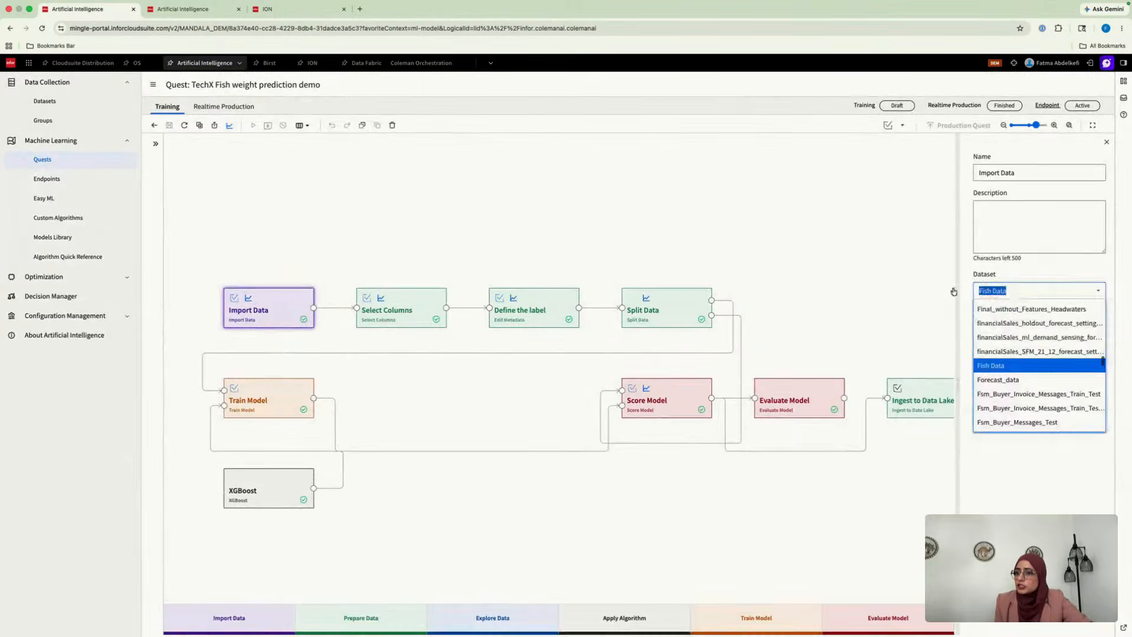
{"action": "left_click", "coordinate": [892, 255]}
{"action": "left_click", "coordinate": [417, 300]}
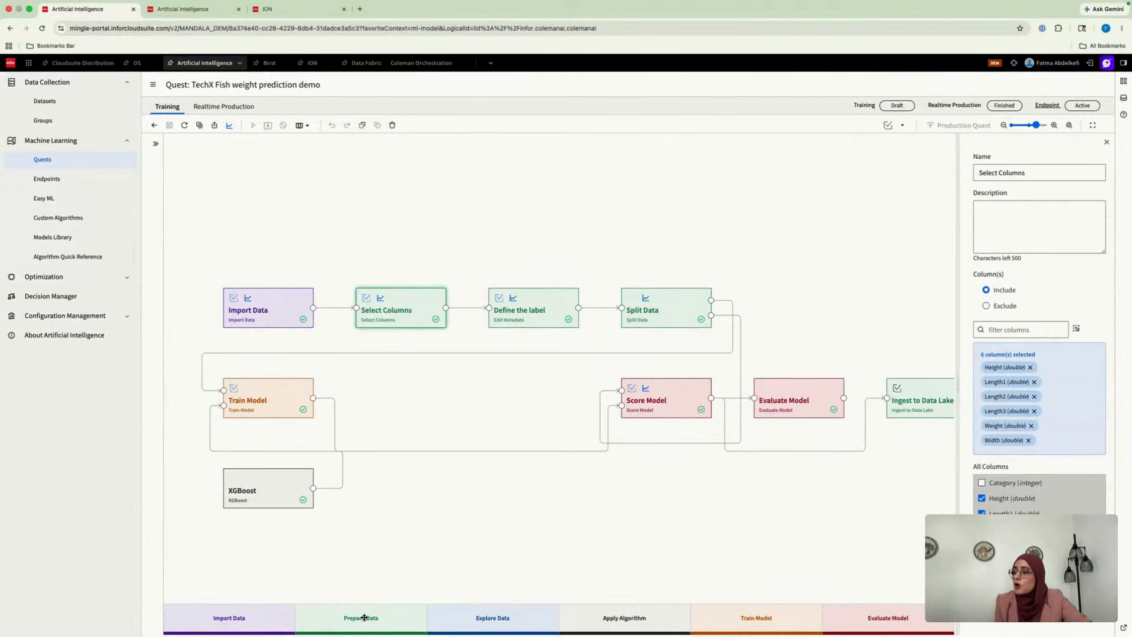
Add a Scripting activity from Prepare Data above Select Columns and connect the Import Data output to its first input port
{"action": "left_click_drag", "start_coordinate": [367, 616], "coordinate": [402, 219]}
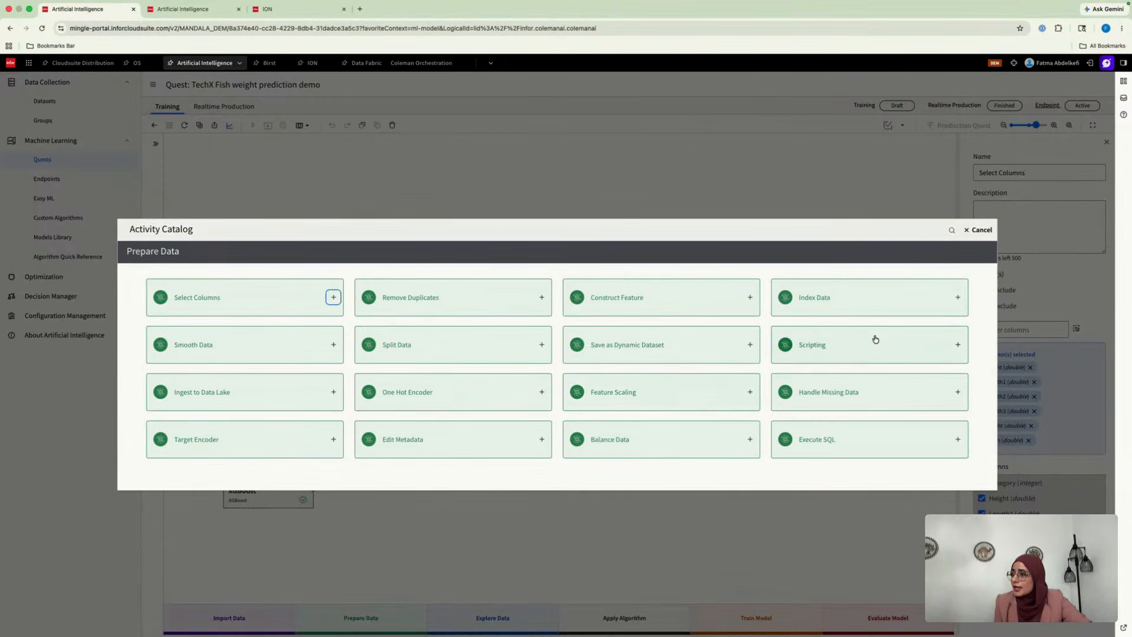
{"action": "left_click", "coordinate": [958, 345]}
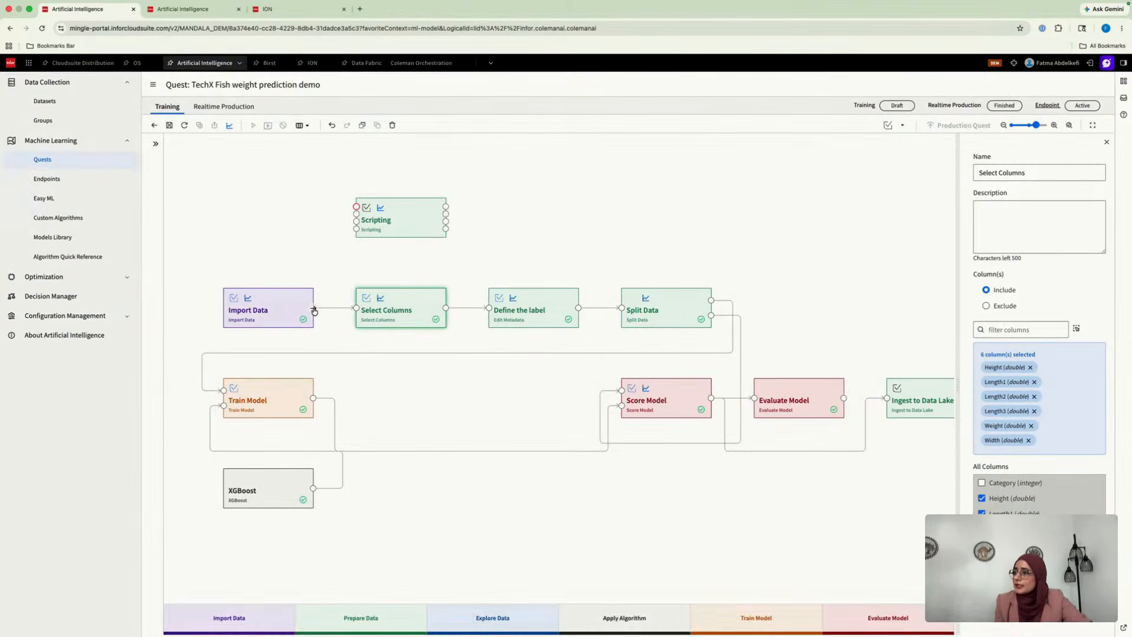
{"action": "left_click_drag", "start_coordinate": [313, 307], "coordinate": [356, 207]}
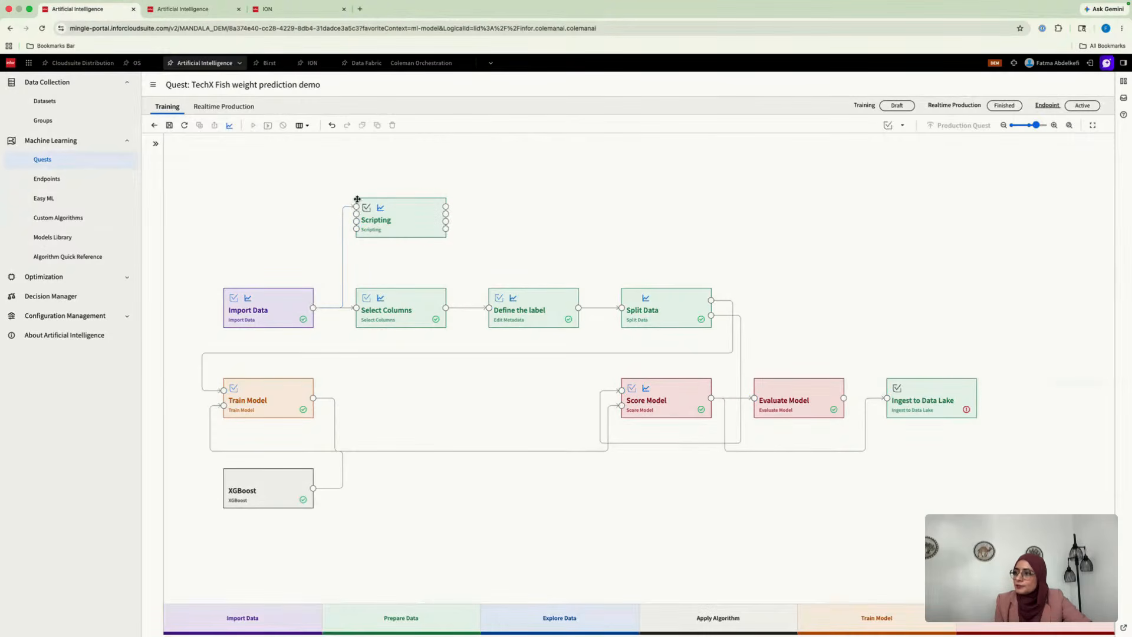
Examine the Scripting activity's port variables and sample script, and close the script editor without saving
{"action": "left_click", "coordinate": [398, 211]}
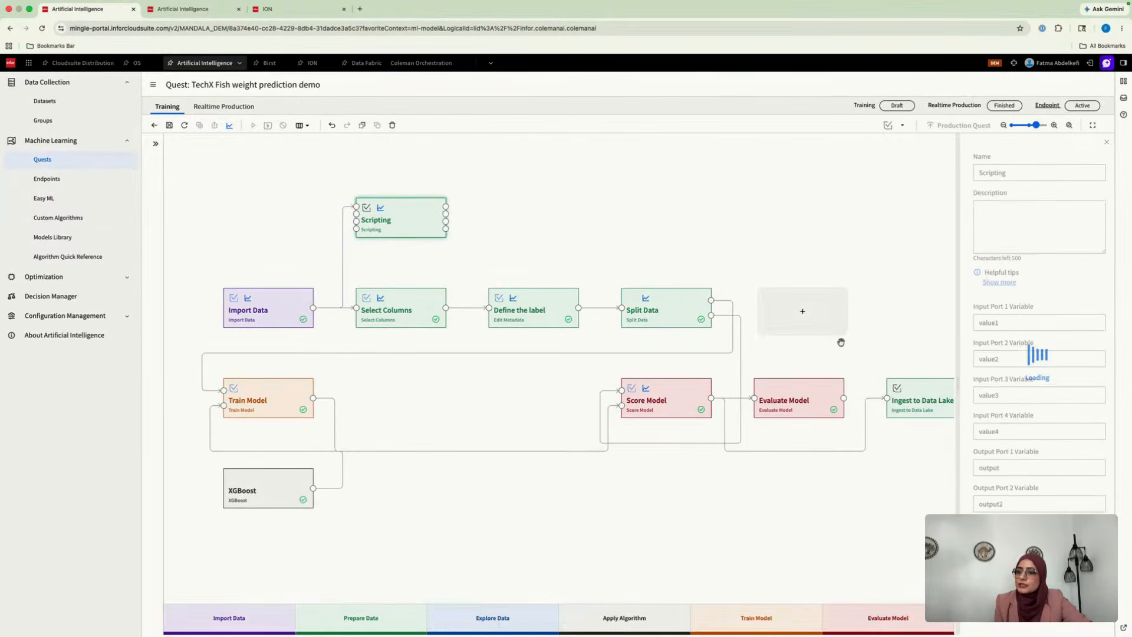
{"action": "scroll", "coordinate": [1039, 331], "scroll_direction": "down", "scroll_amount": 2}
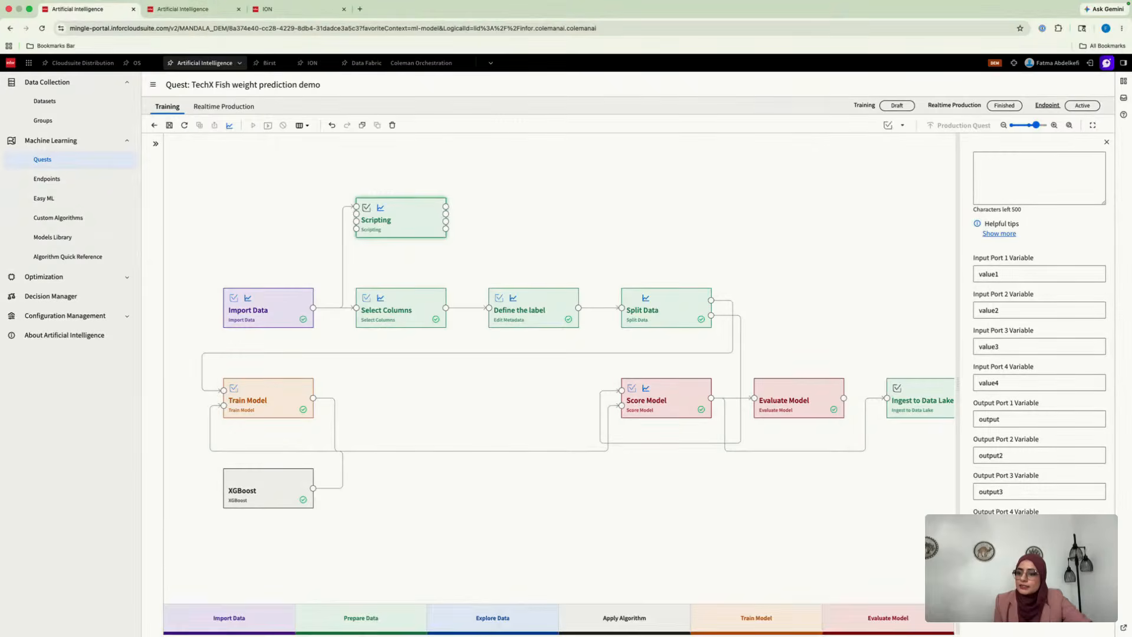
{"action": "left_click", "coordinate": [1002, 563]}
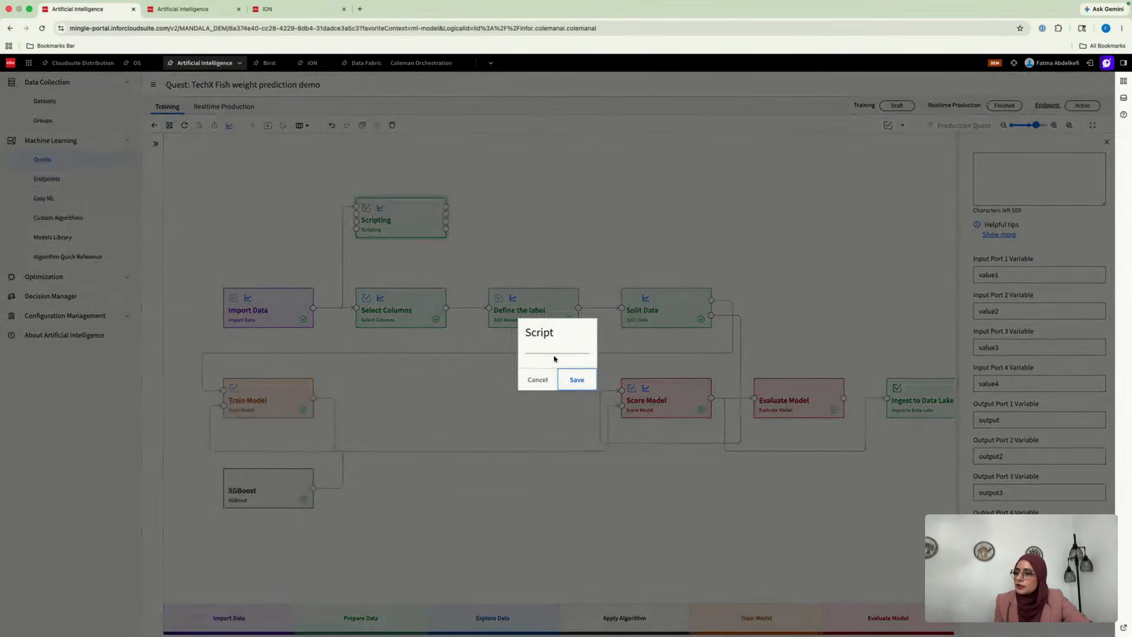
{"action": "left_click", "coordinate": [536, 382]}
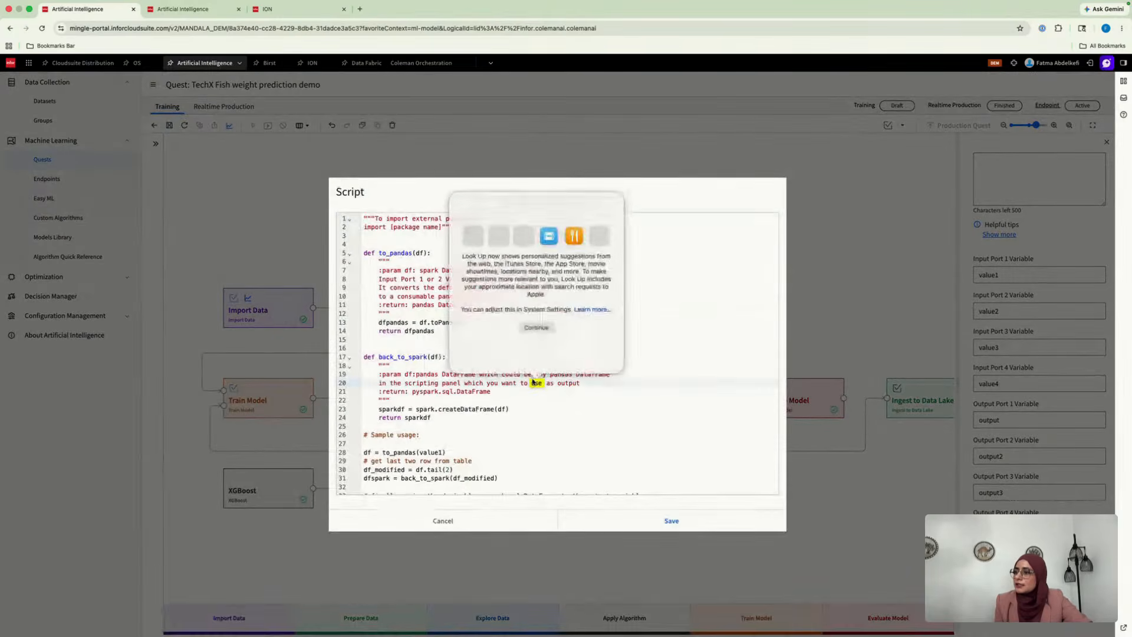
{"action": "left_click", "coordinate": [519, 409]}
{"action": "scroll", "coordinate": [518, 410], "scroll_direction": "down", "scroll_amount": 3}
{"action": "scroll", "coordinate": [494, 287], "scroll_direction": "up", "scroll_amount": 3}
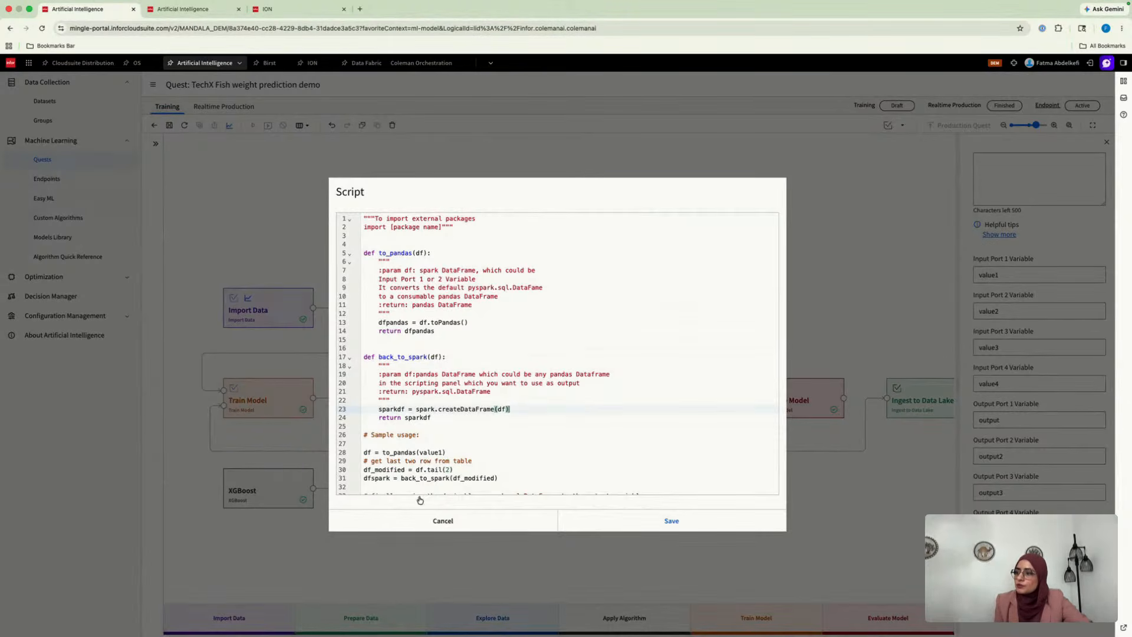
{"action": "left_click", "coordinate": [479, 523]}
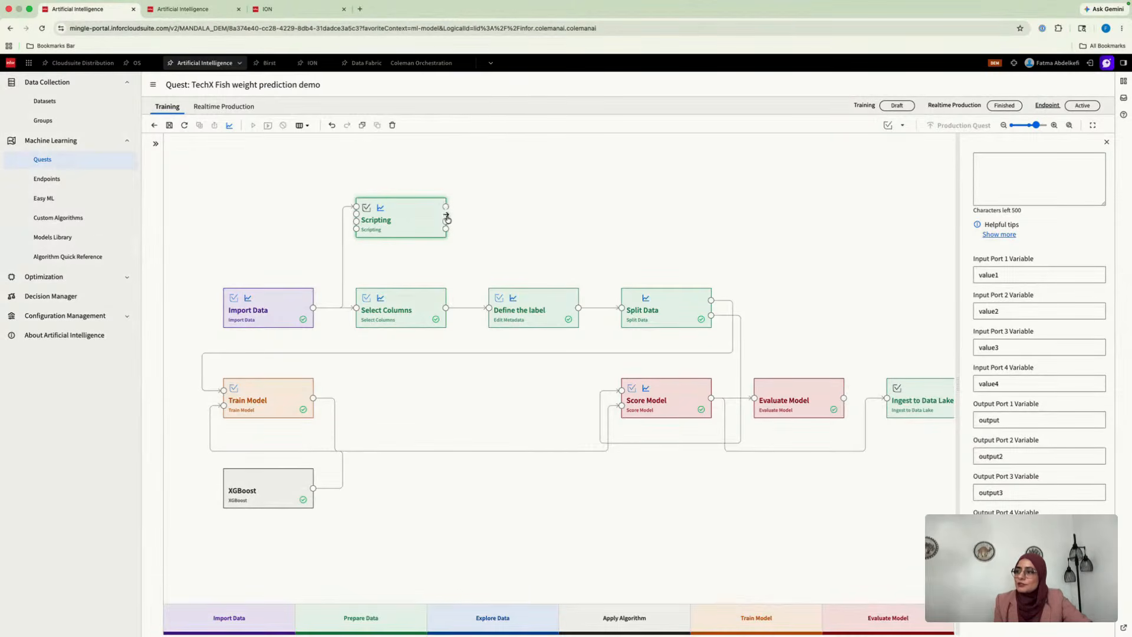
Examine the Apply Algorithm catalog and the algorithms' descriptions, and close the catalog without adding an activity
{"action": "left_click", "coordinate": [404, 218]}
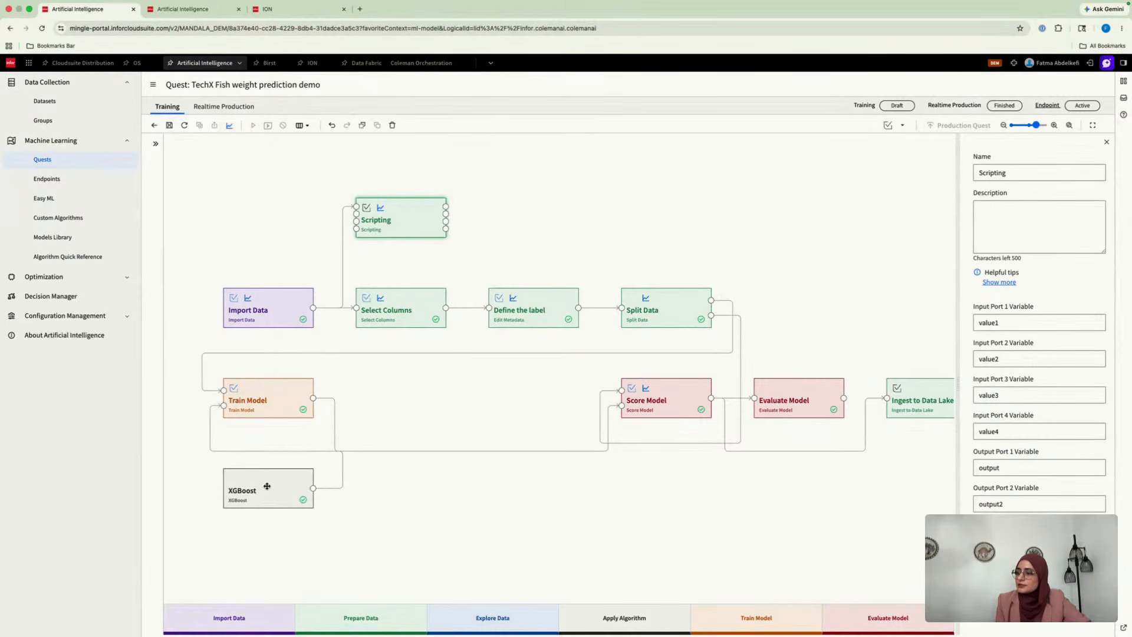
{"action": "left_click_drag", "start_coordinate": [629, 624], "coordinate": [423, 500]}
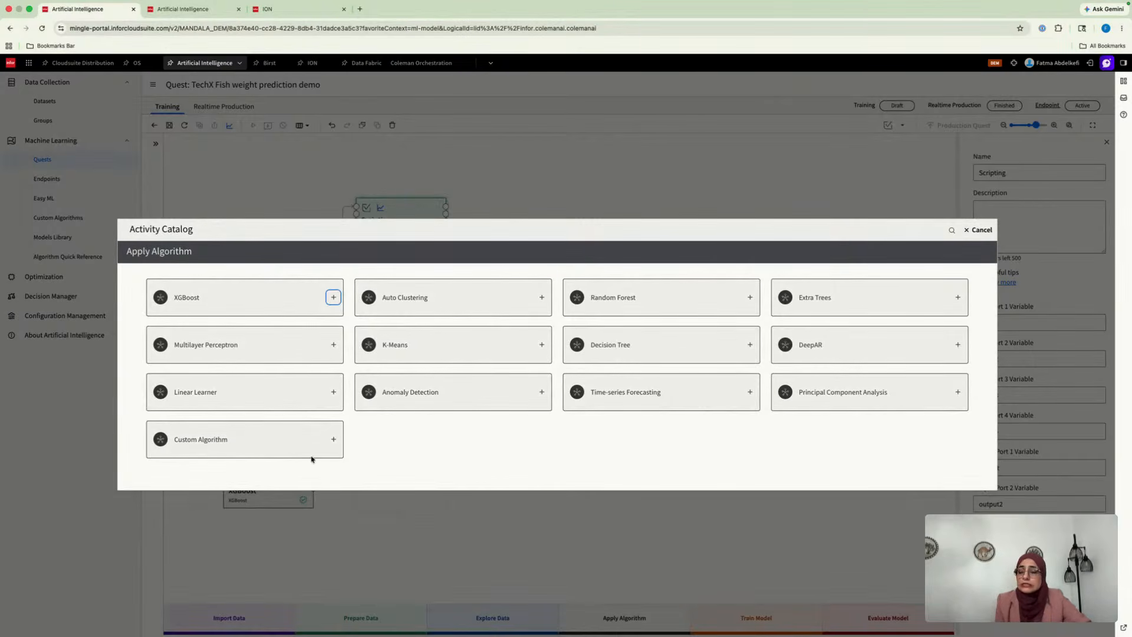
{"action": "left_click", "coordinate": [260, 287]}
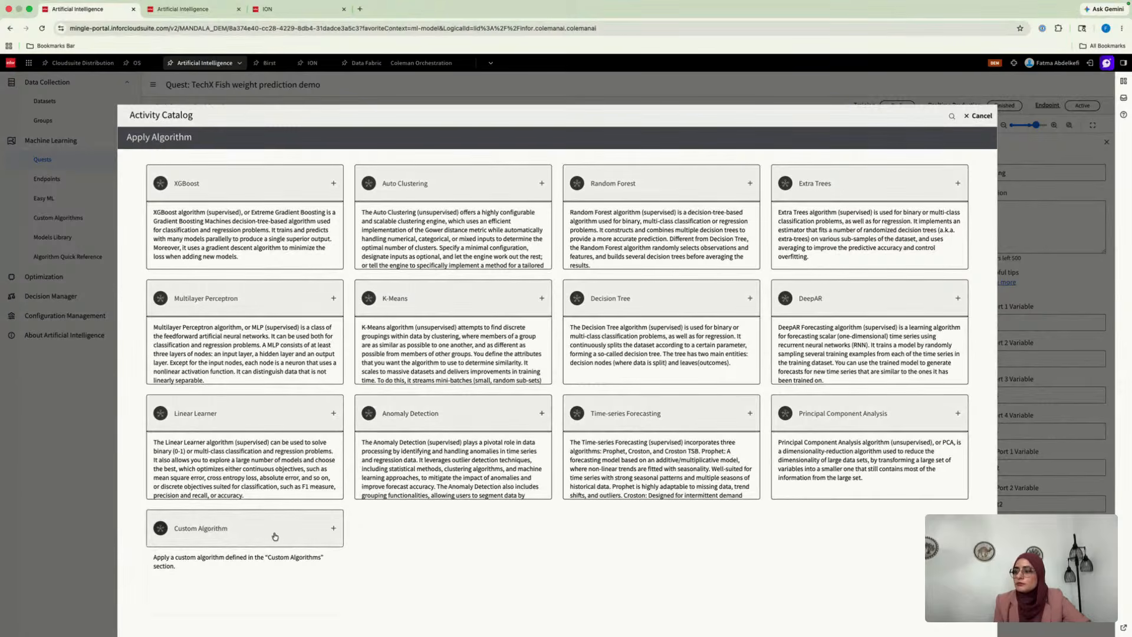
{"action": "left_click", "coordinate": [981, 120]}
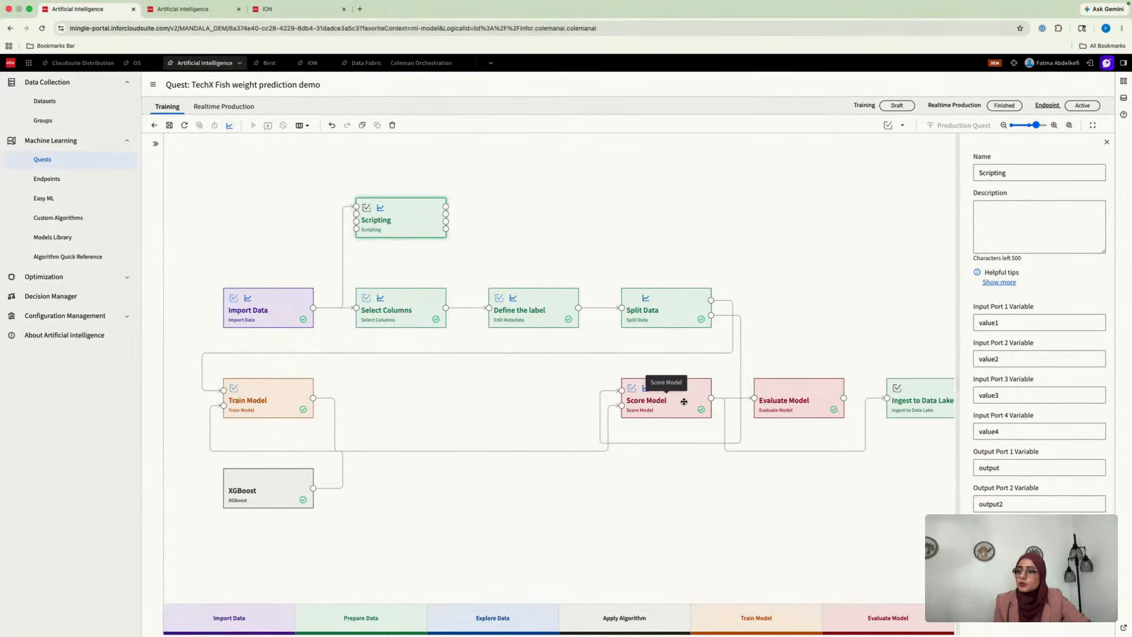
View the Evaluate Model activity's output results, and examine the Score Model output comparing Weight with predicted_Weight
{"action": "left_click", "coordinate": [787, 407]}
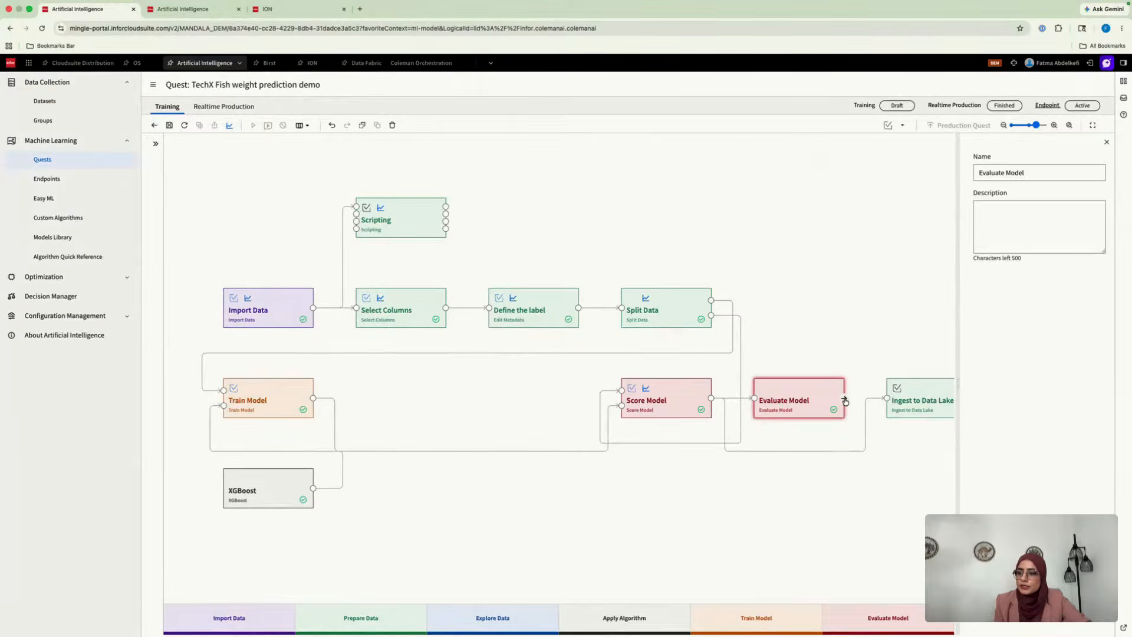
{"action": "left_click", "coordinate": [843, 398]}
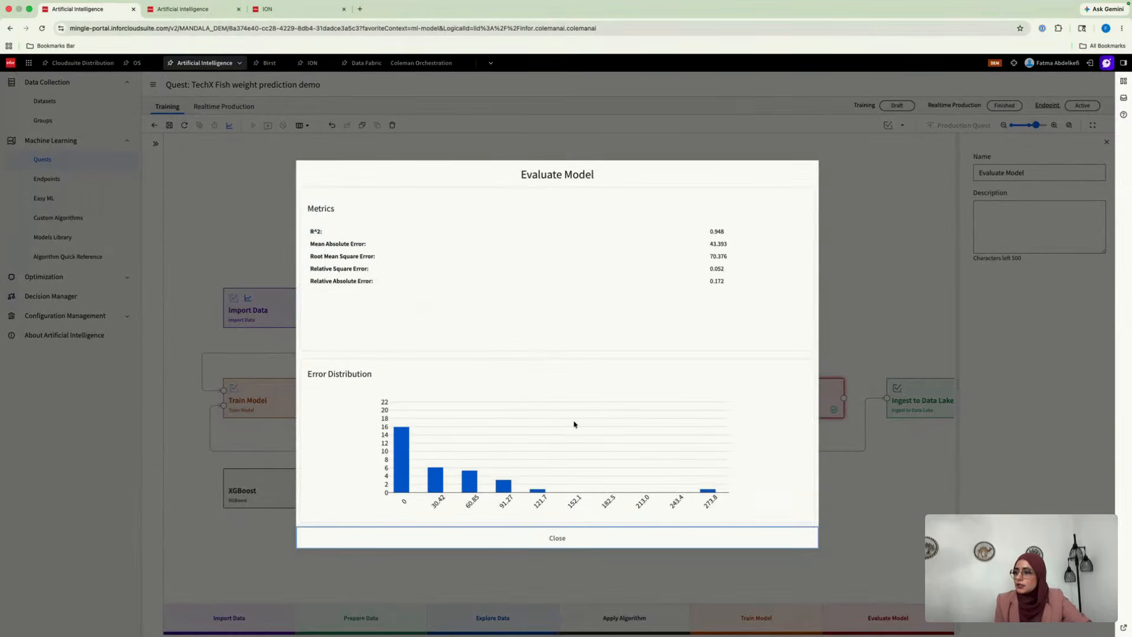
{"action": "left_click", "coordinate": [553, 544]}
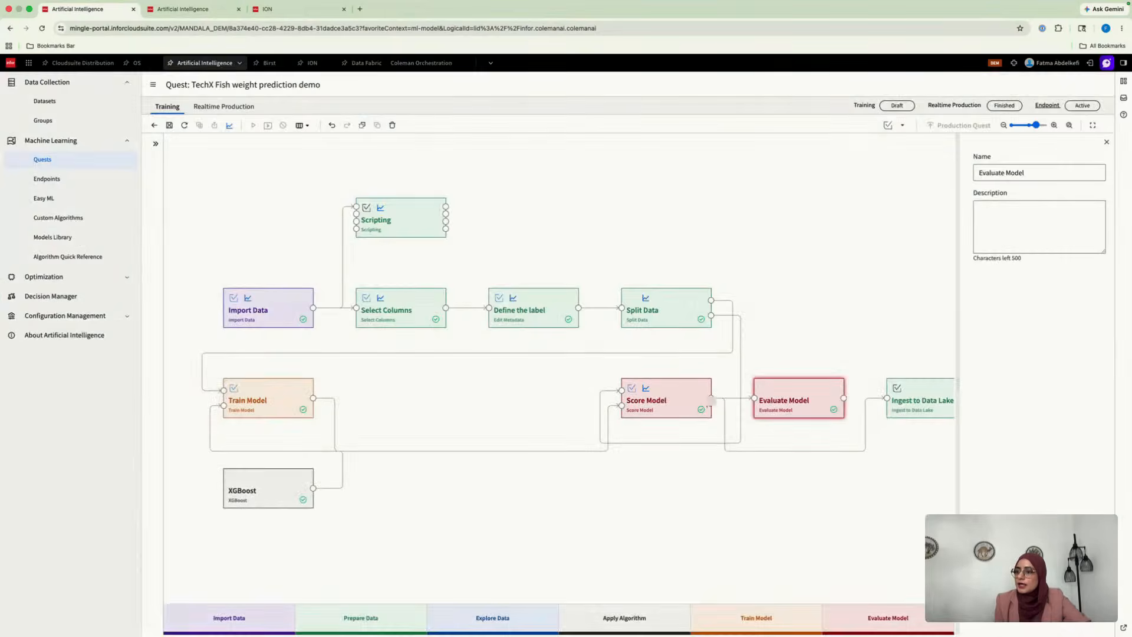
{"action": "left_click", "coordinate": [711, 400]}
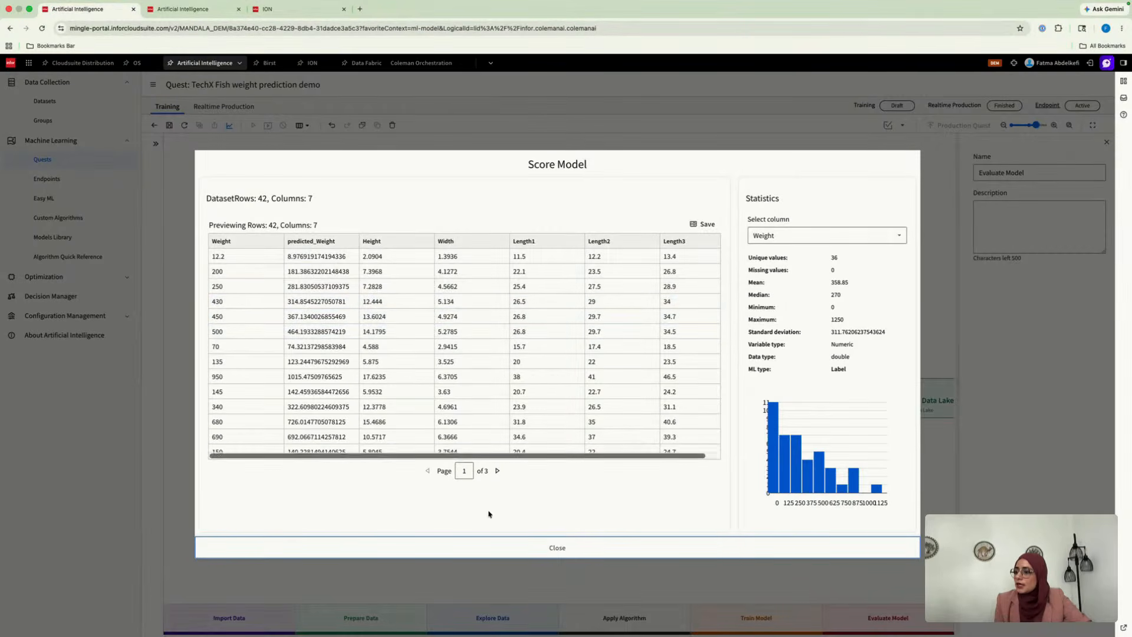
{"action": "left_click", "coordinate": [548, 557]}
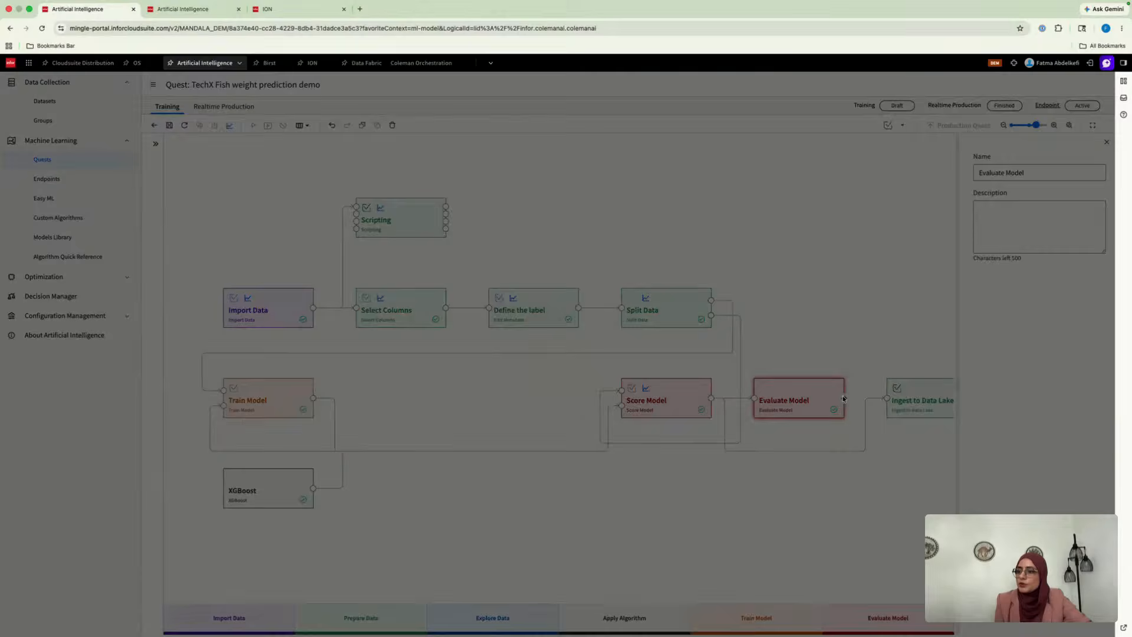
Examine the R^2 metric and error distribution in the Evaluate Model output, and close the results
{"action": "left_click", "coordinate": [843, 398]}
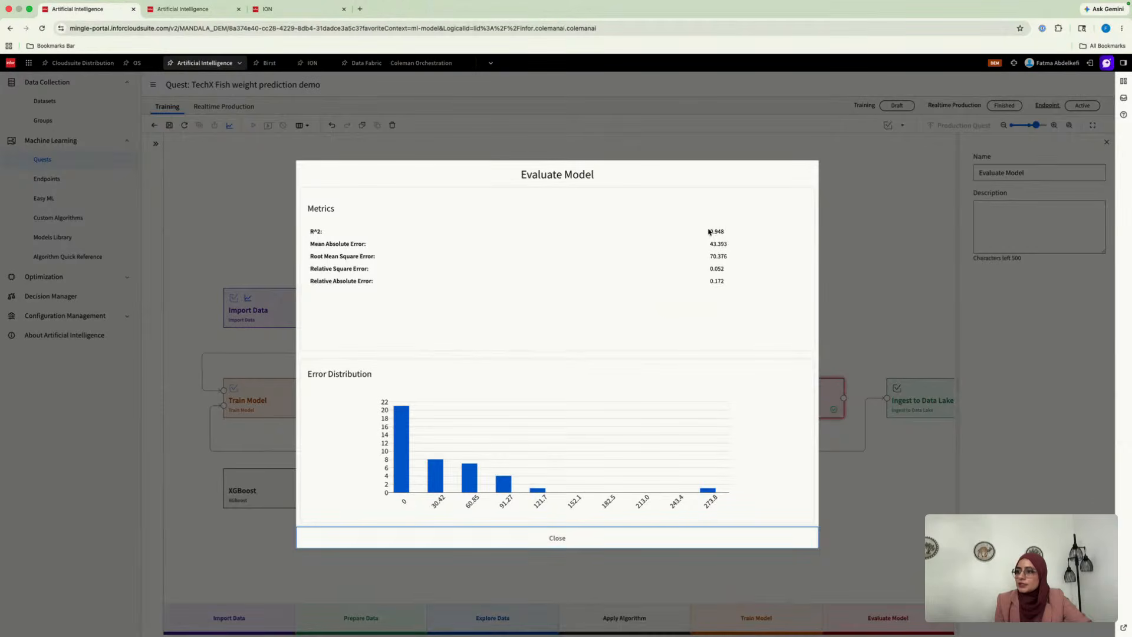
{"action": "left_click_drag", "start_coordinate": [715, 234], "coordinate": [723, 232]}
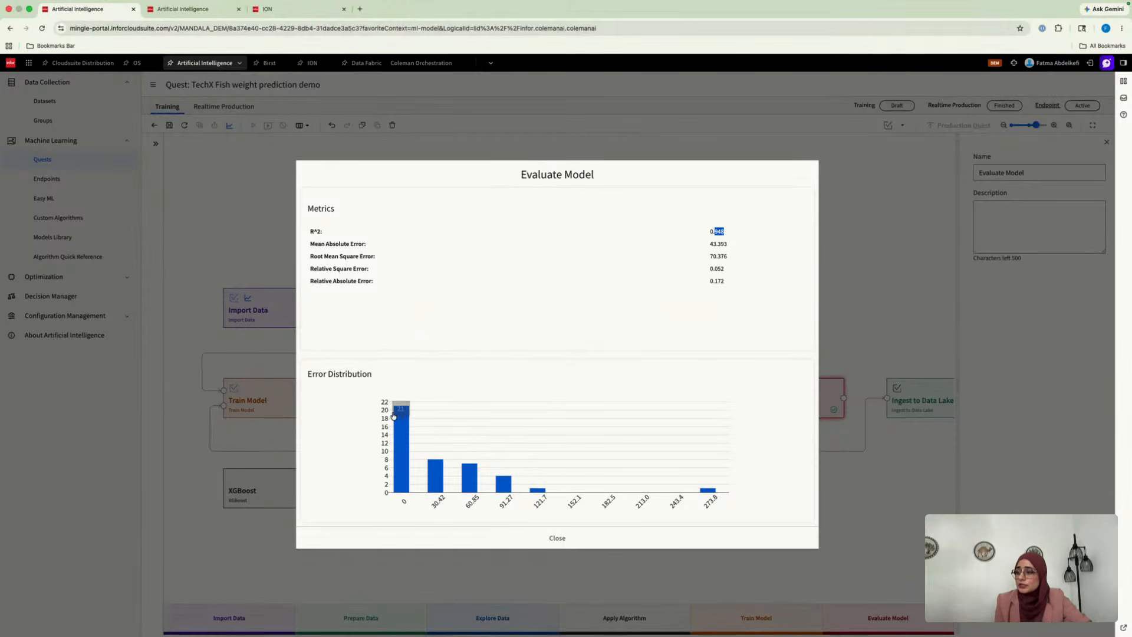
{"action": "left_click", "coordinate": [563, 539]}
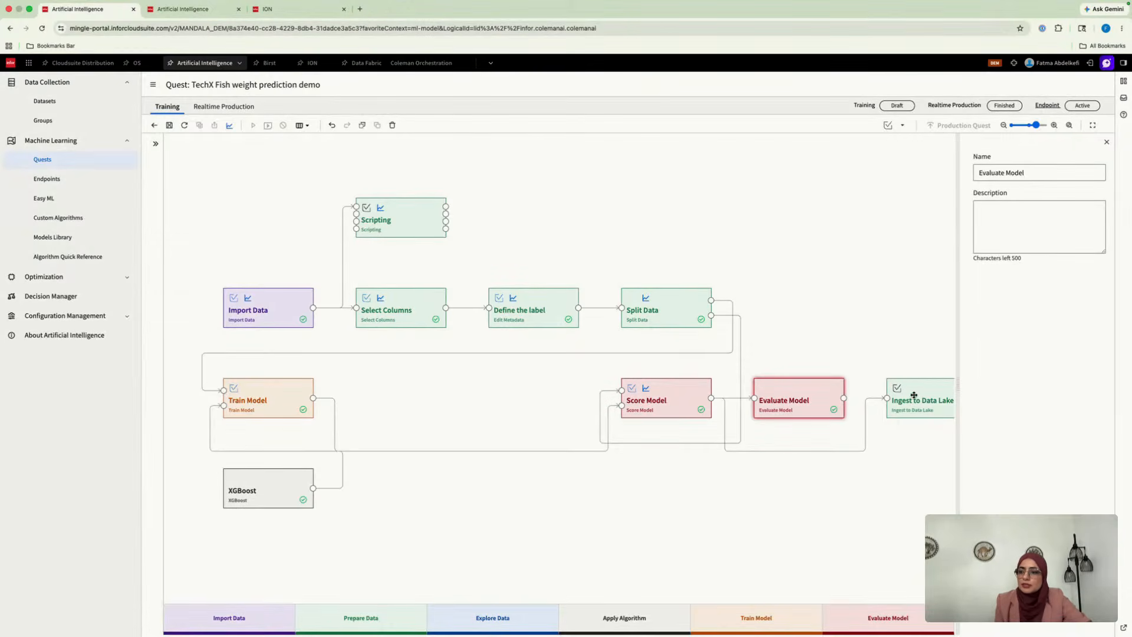
Open the quest's Realtime Production flow, discarding the unsaved training changes
{"action": "left_click", "coordinate": [230, 112]}
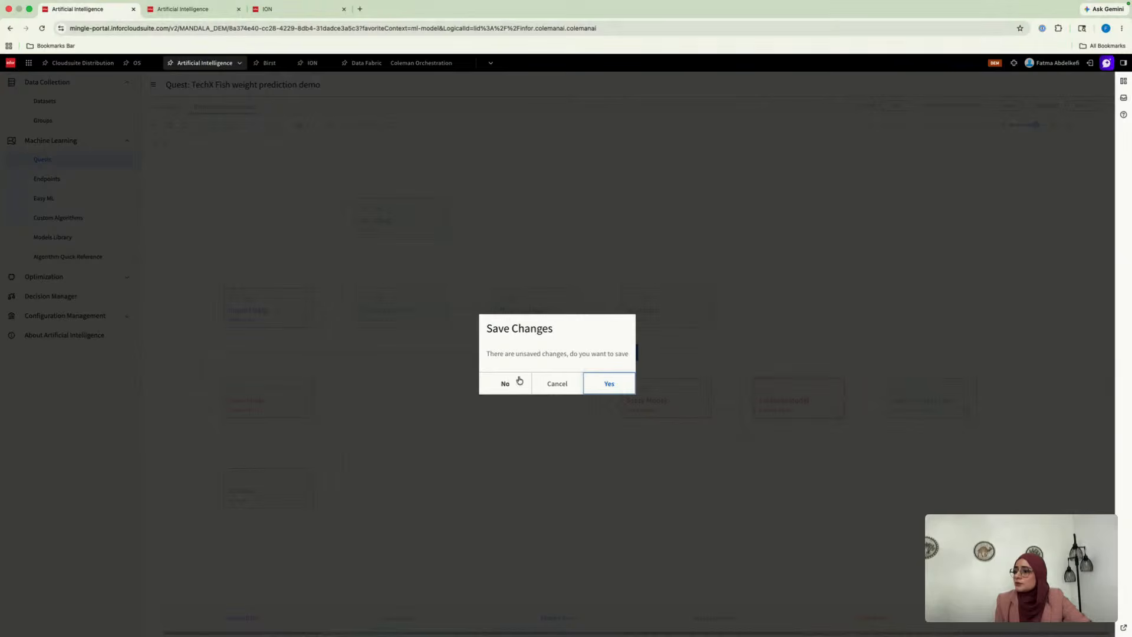
{"action": "left_click", "coordinate": [511, 385]}
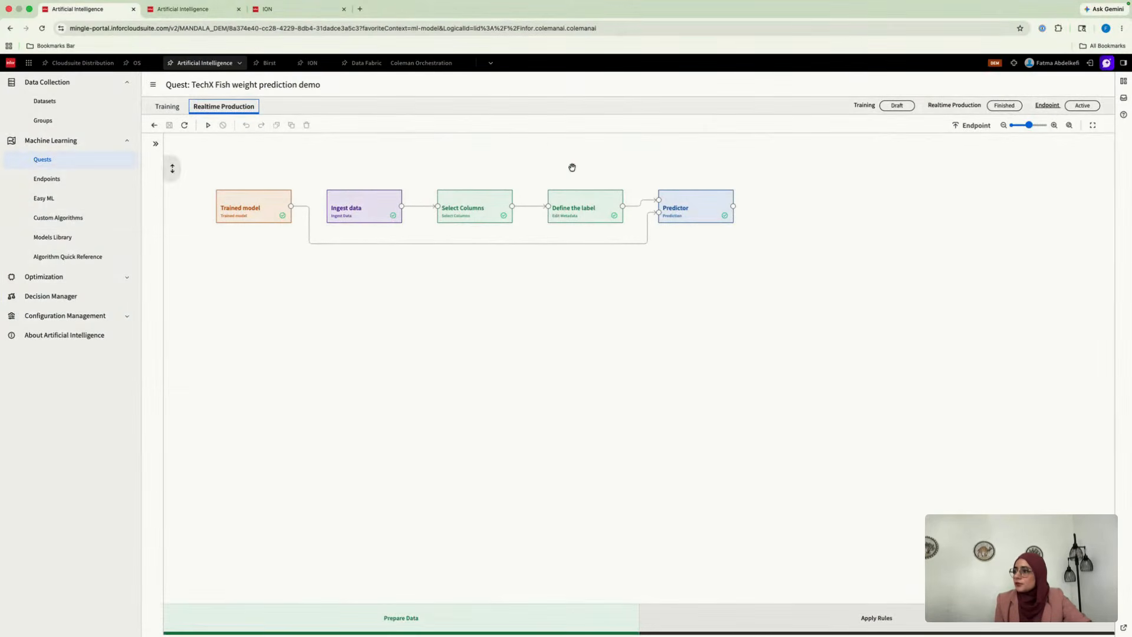
View the Machine Learning endpoints and custom algorithms pages, and return to the Machine Learning quests list
{"action": "left_click", "coordinate": [62, 180]}
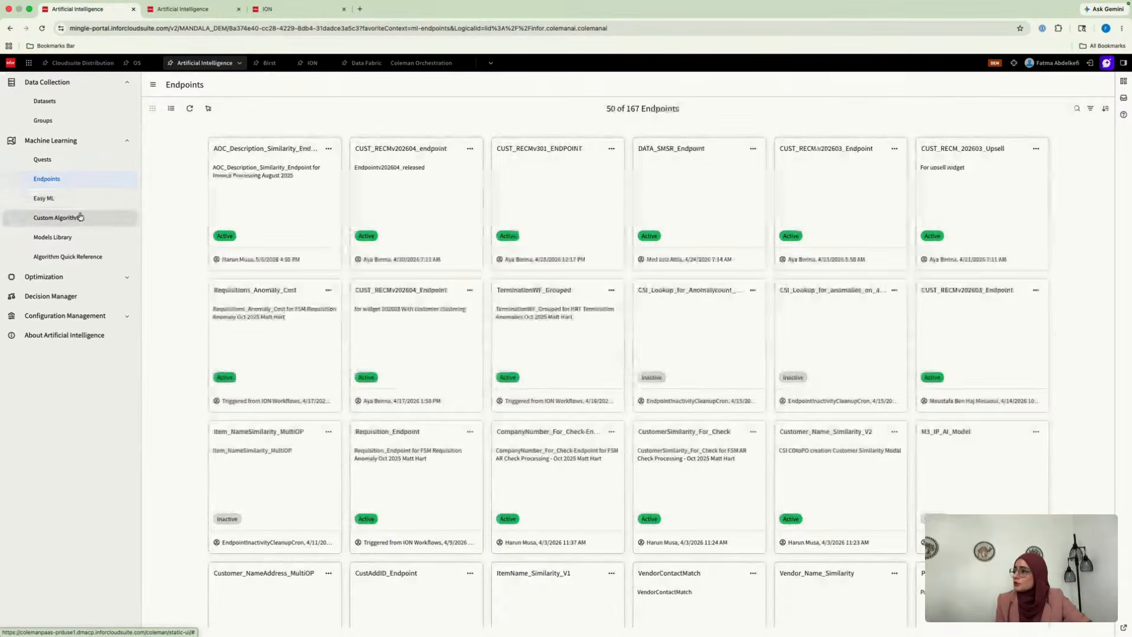
{"action": "left_click", "coordinate": [68, 221]}
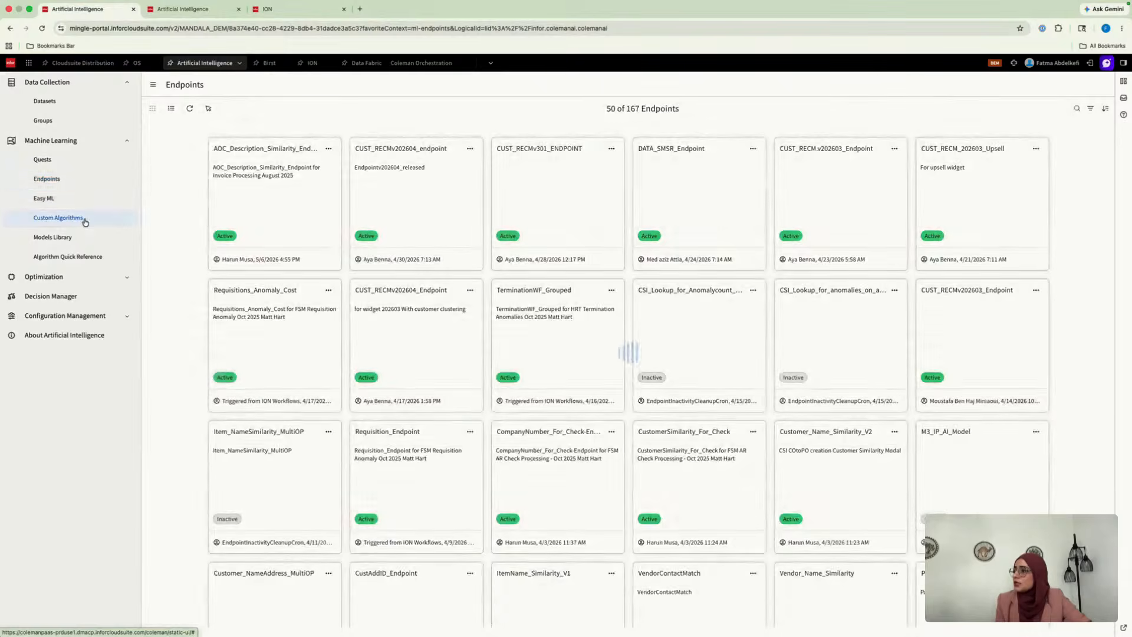
{"action": "left_click", "coordinate": [75, 167]}
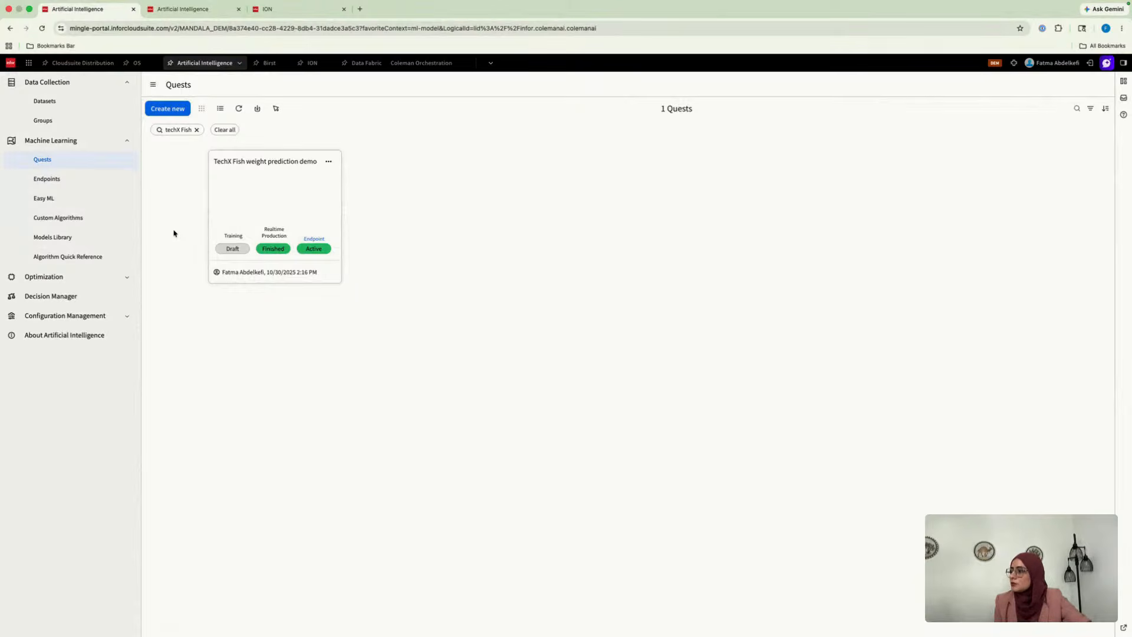
View the Optimization quests and the decision plans in Decision Manager
{"action": "left_click", "coordinate": [101, 278]}
{"action": "left_click", "coordinate": [74, 296]}
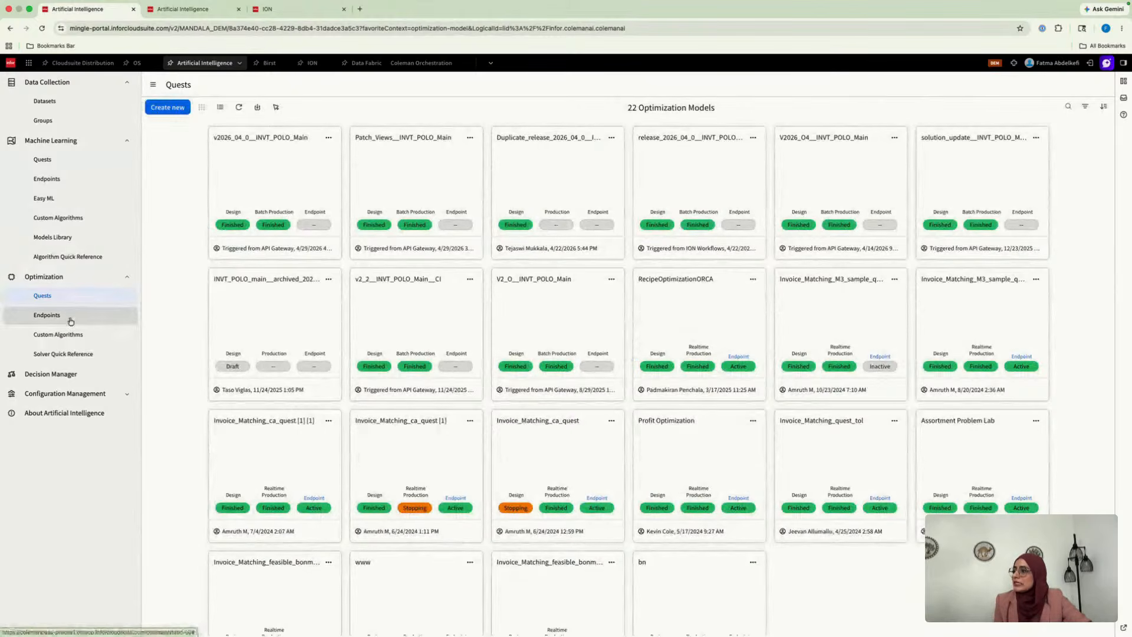
{"action": "left_click", "coordinate": [62, 375]}
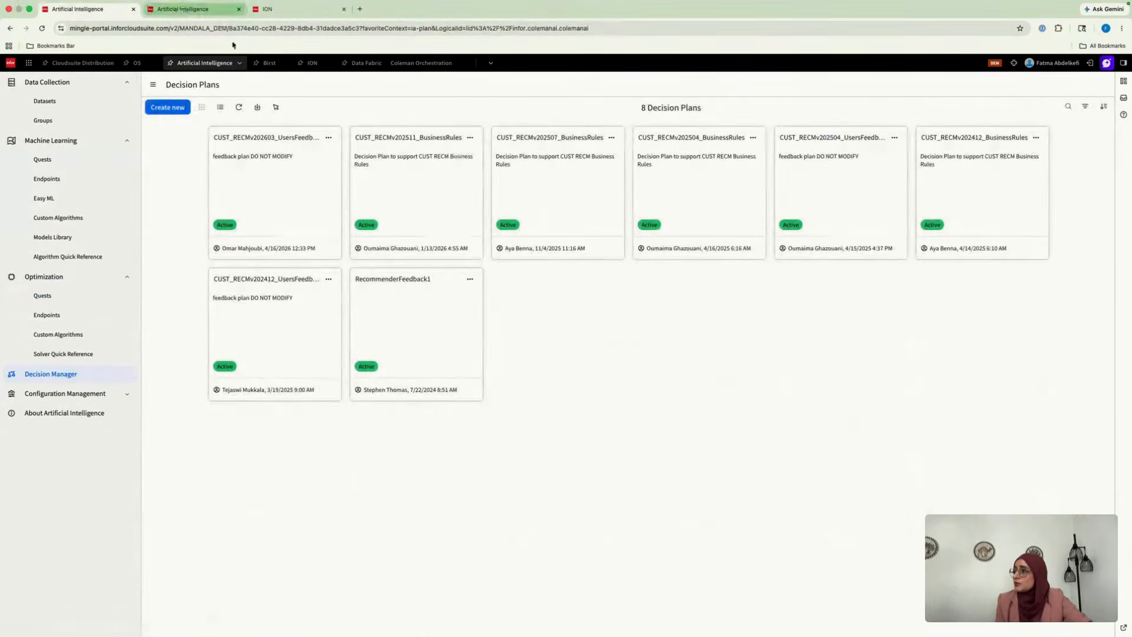
Switch to the slide show and advance to the "Infor AI Components" slide
{"action": "key", "text": "ctrl+Left"}
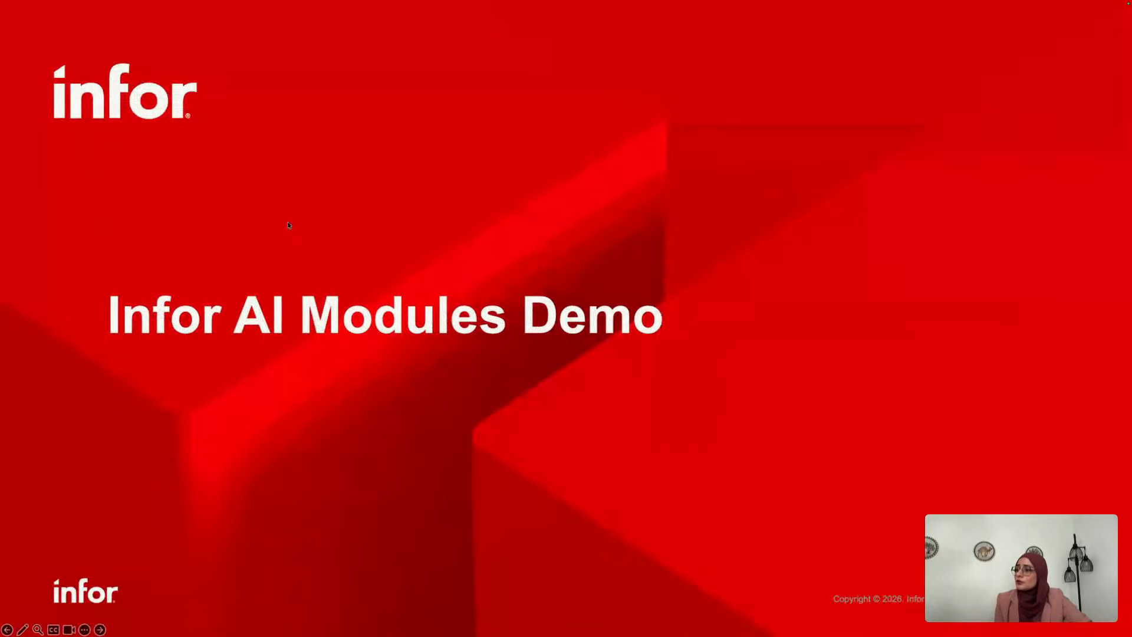
{"action": "key", "text": "Right"}
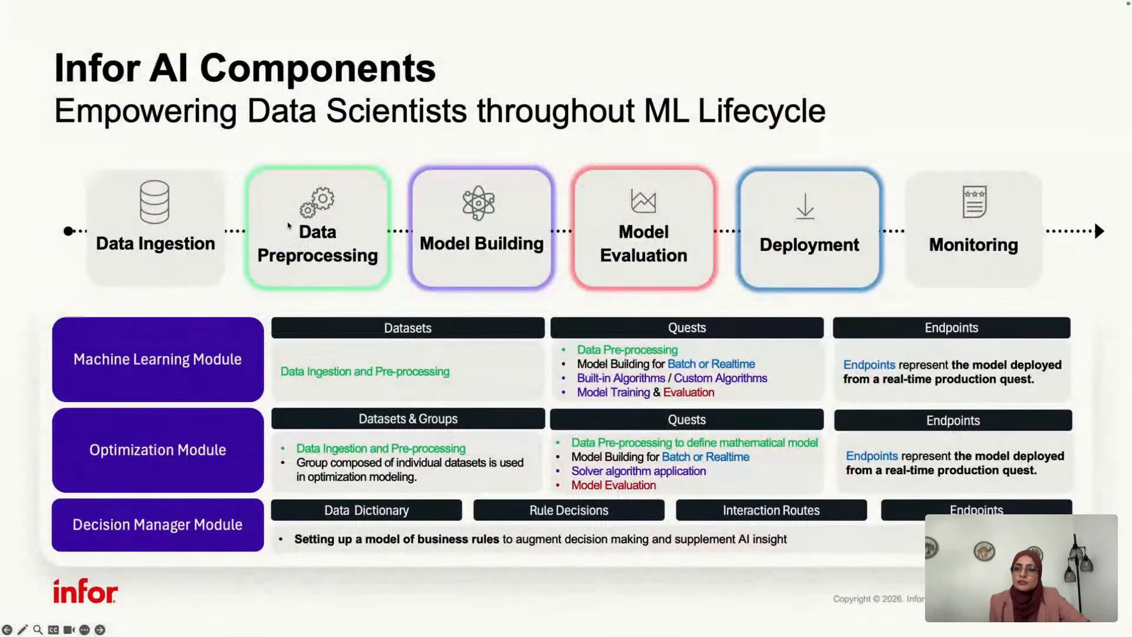
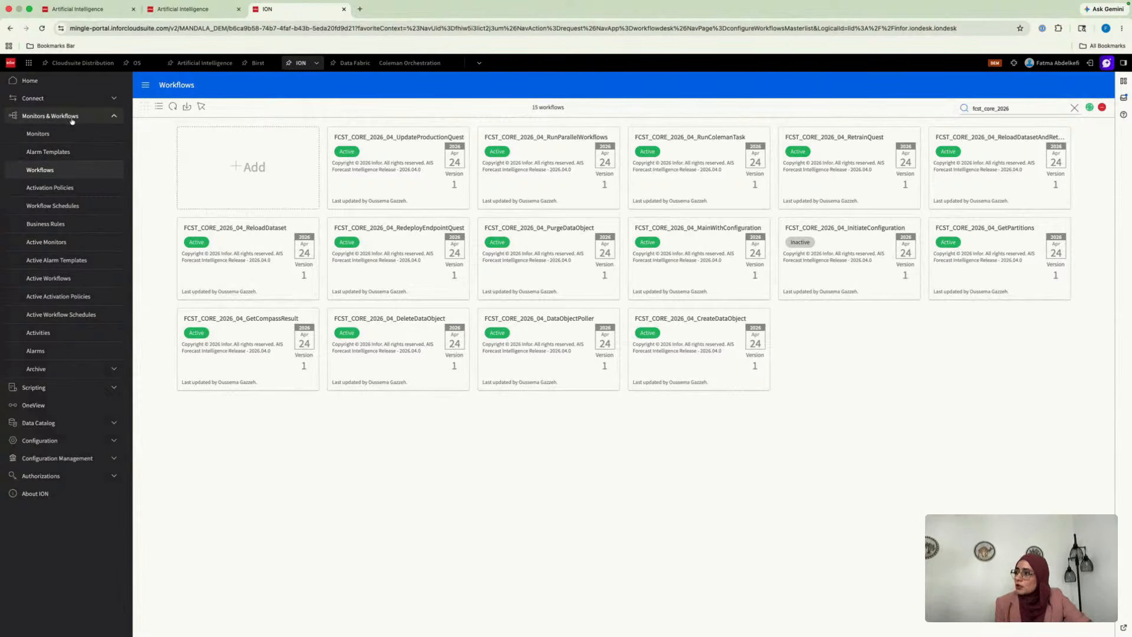
Open the FCST_CORE_2026_04_MainWithConfiguration workflow and collapse all its subprocesses, from Initiate Configuration through Reporting
{"action": "left_click", "coordinate": [63, 171]}
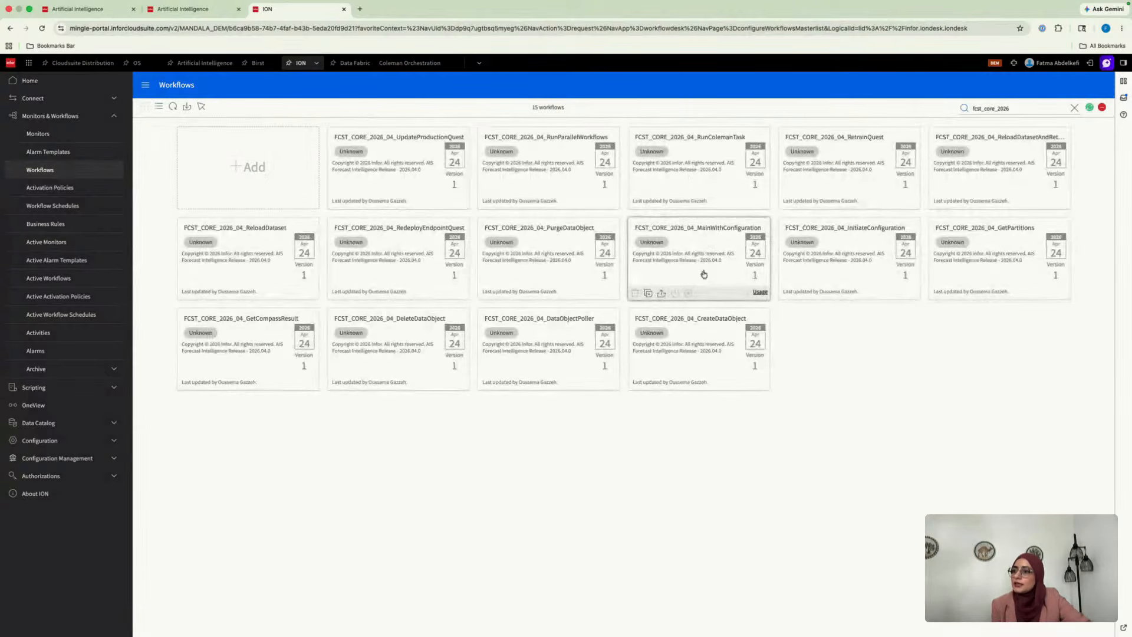
{"action": "left_click", "coordinate": [695, 249]}
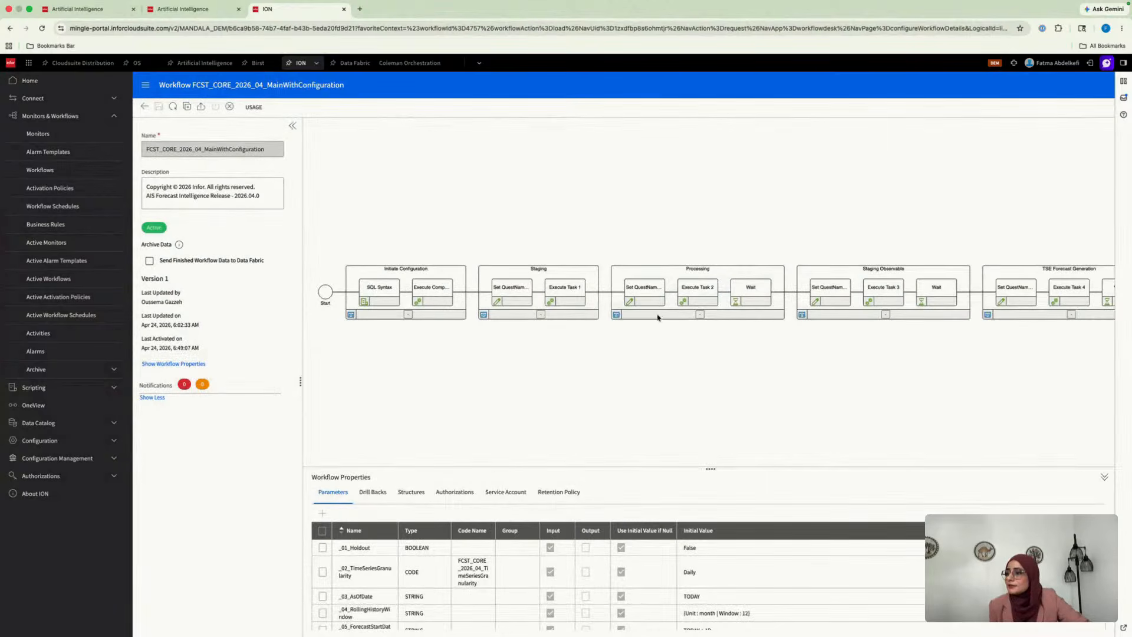
{"action": "left_click", "coordinate": [540, 314]}
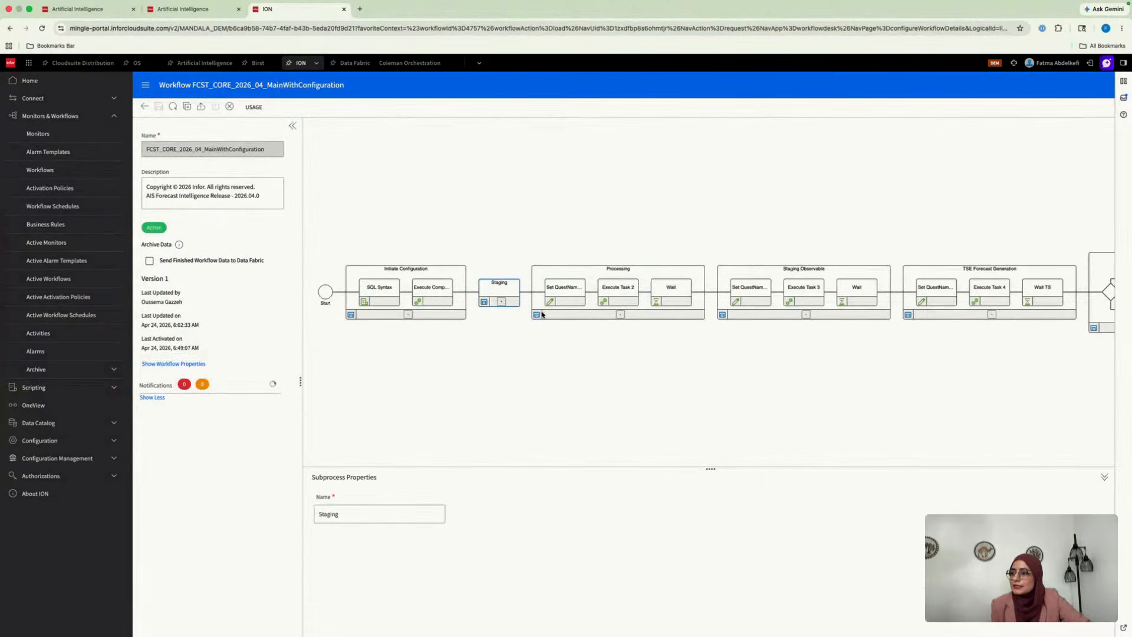
{"action": "left_click", "coordinate": [408, 314]}
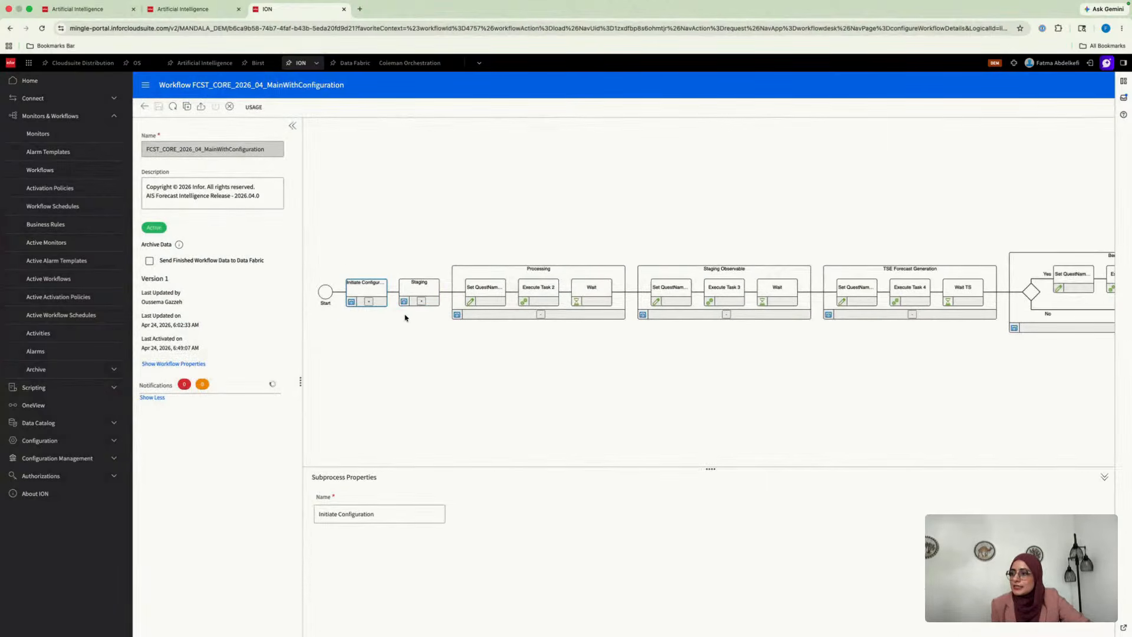
{"action": "left_click", "coordinate": [541, 315]}
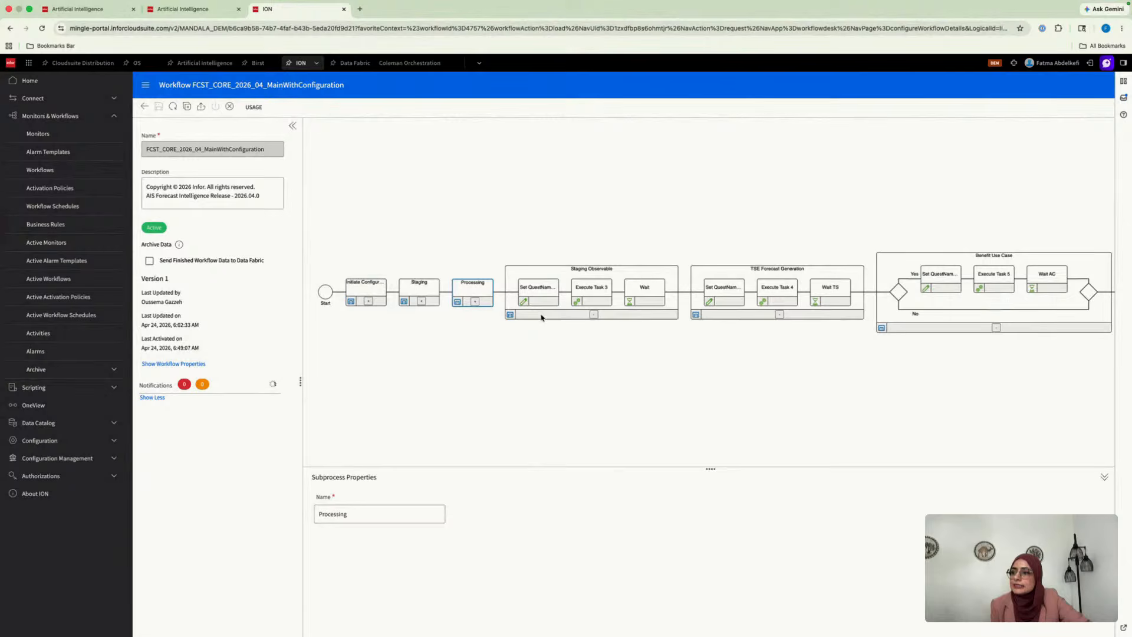
{"action": "left_click", "coordinate": [594, 314]}
{"action": "left_click", "coordinate": [648, 316]}
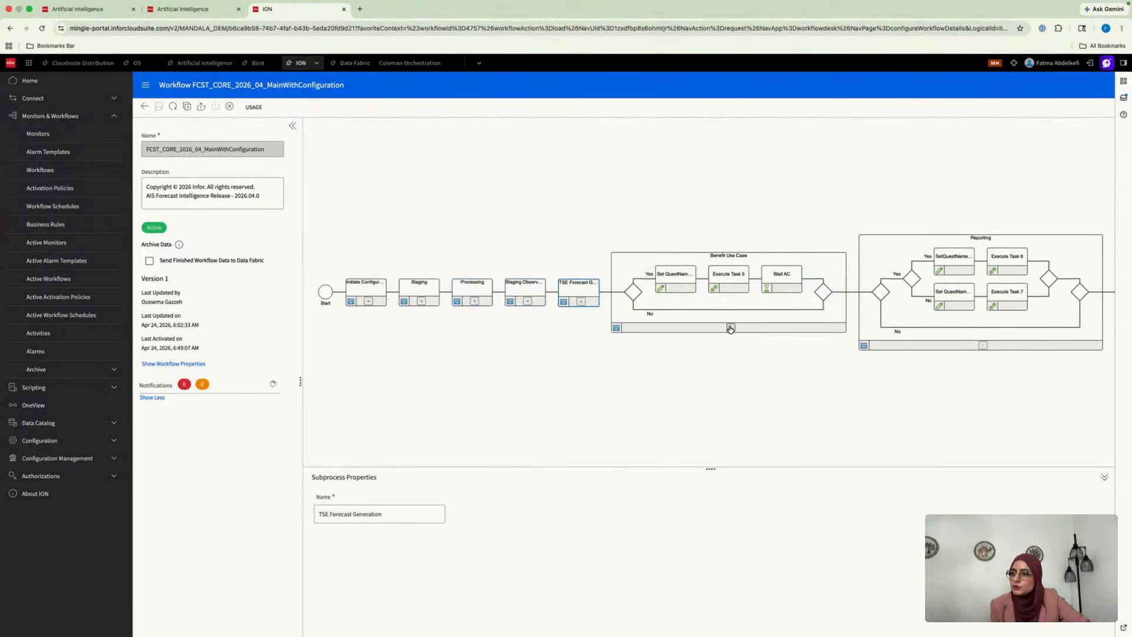
{"action": "left_click", "coordinate": [731, 328]}
{"action": "left_click", "coordinate": [788, 345]}
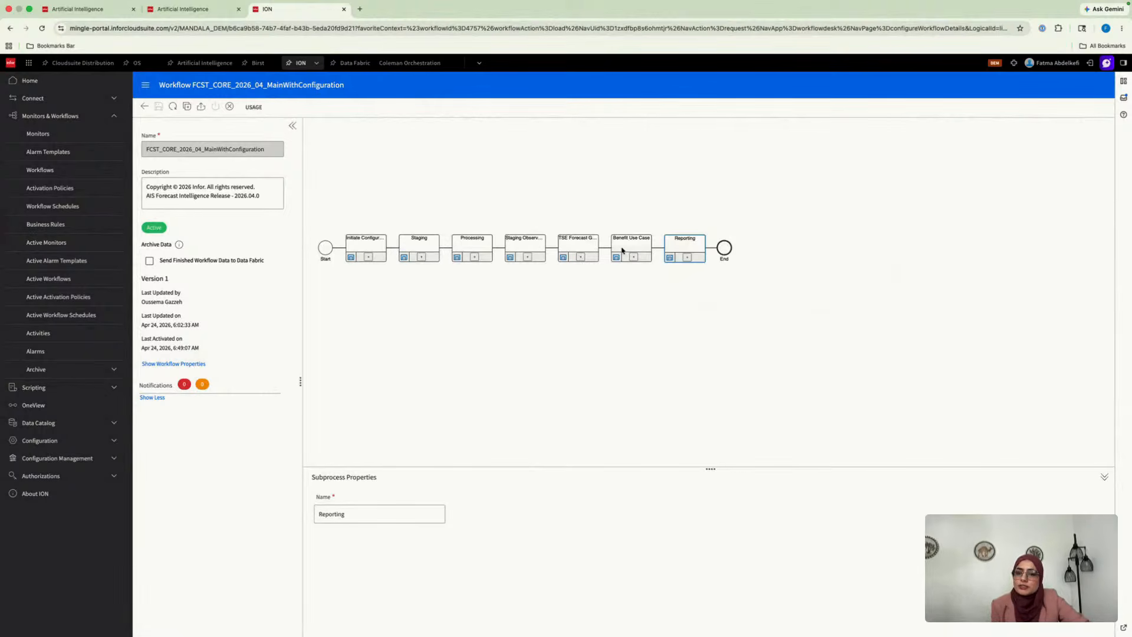
Expand the Initiate Configuration, Staging, Processing and TSE Forecast Generation subprocesses, and view the Execute Compass Query activity's properties
{"action": "left_click", "coordinate": [369, 257]}
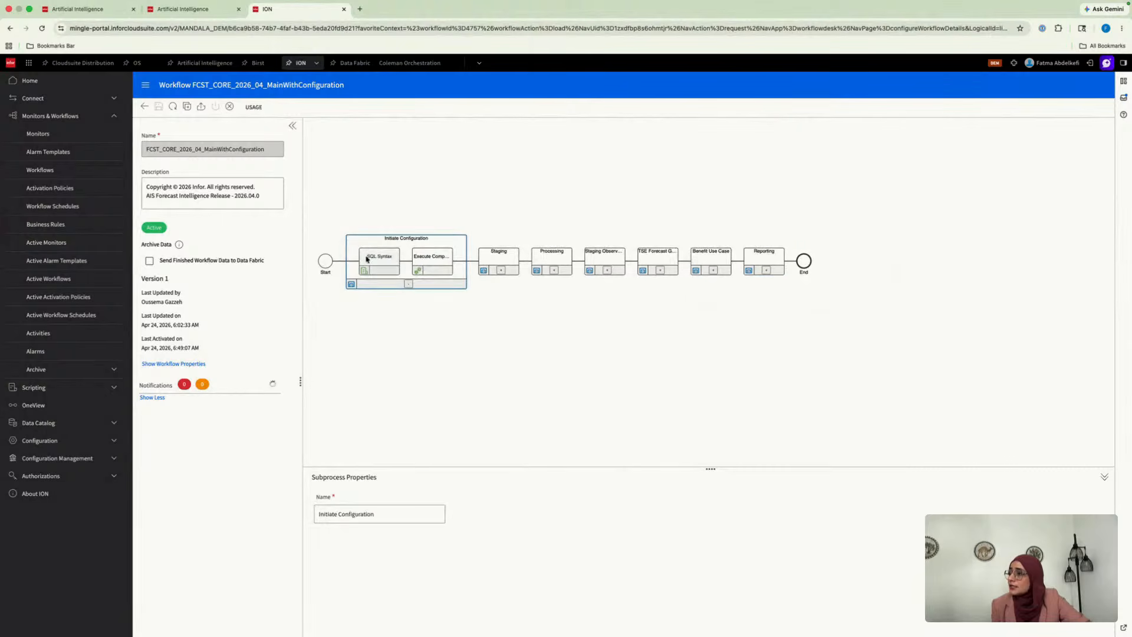
{"action": "left_click", "coordinate": [500, 271]}
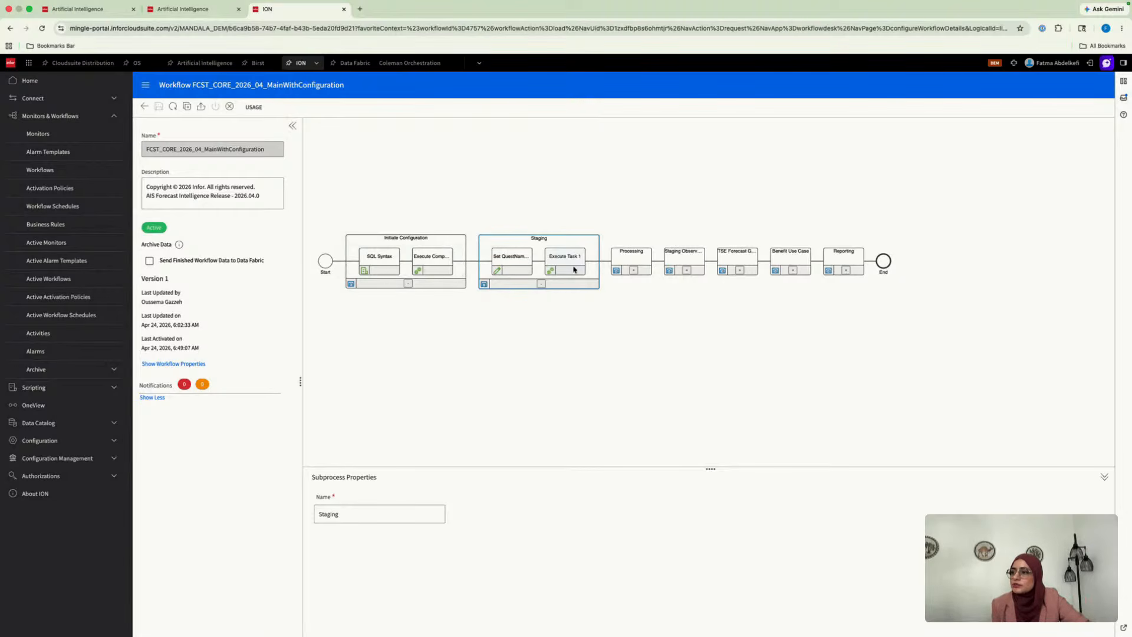
{"action": "left_click", "coordinate": [633, 271]}
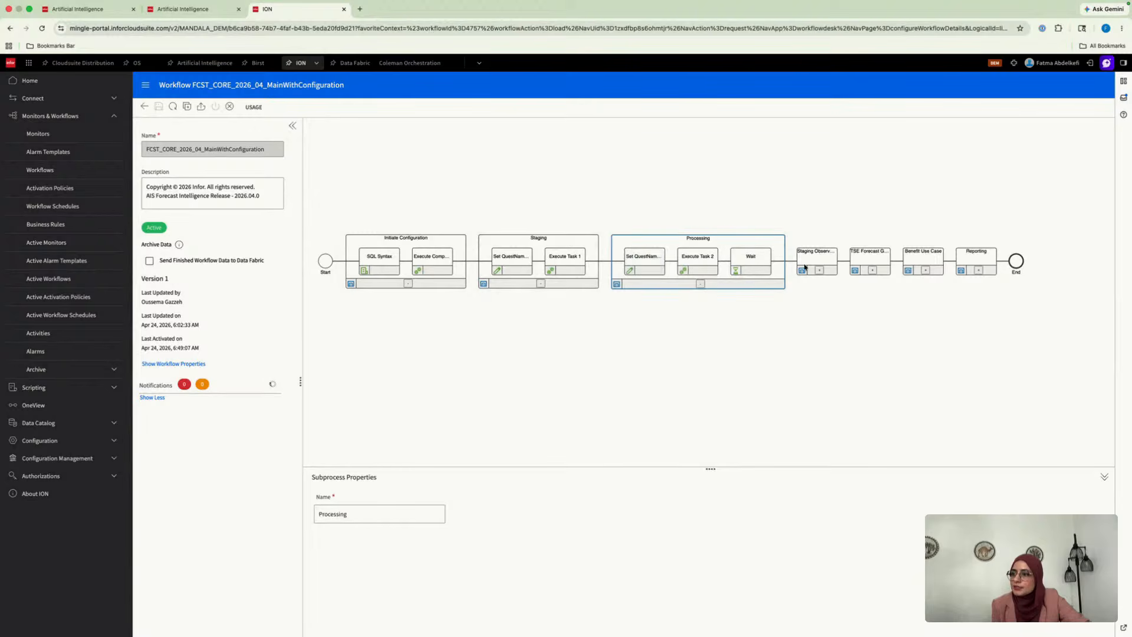
{"action": "left_click", "coordinate": [872, 270]}
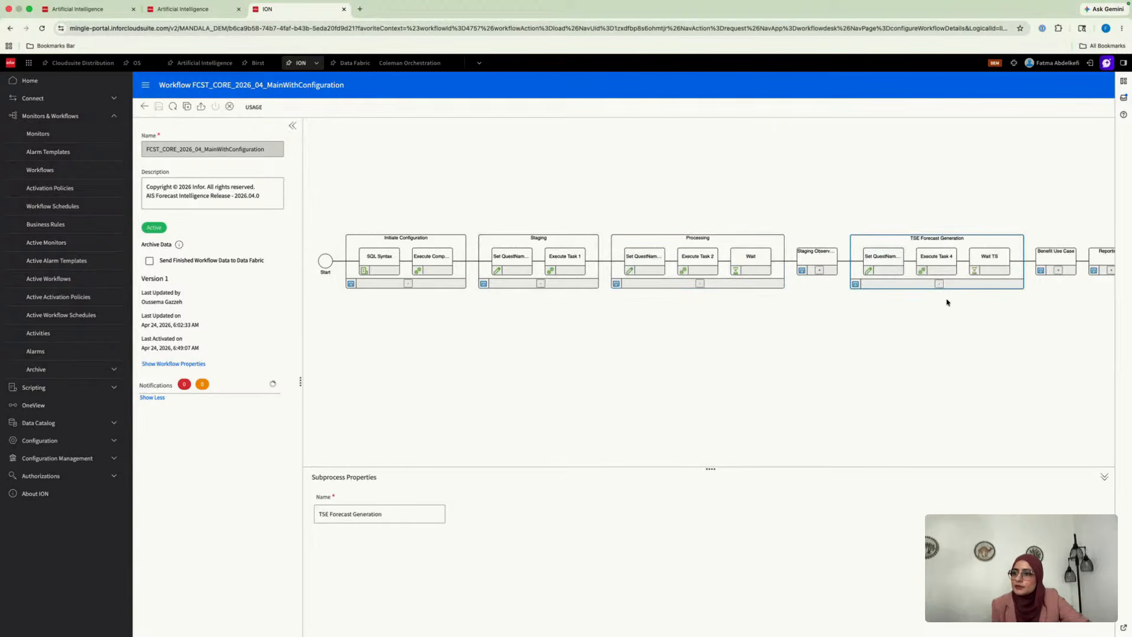
{"action": "scroll", "coordinate": [967, 334], "scroll_direction": "right", "scroll_amount": 3}
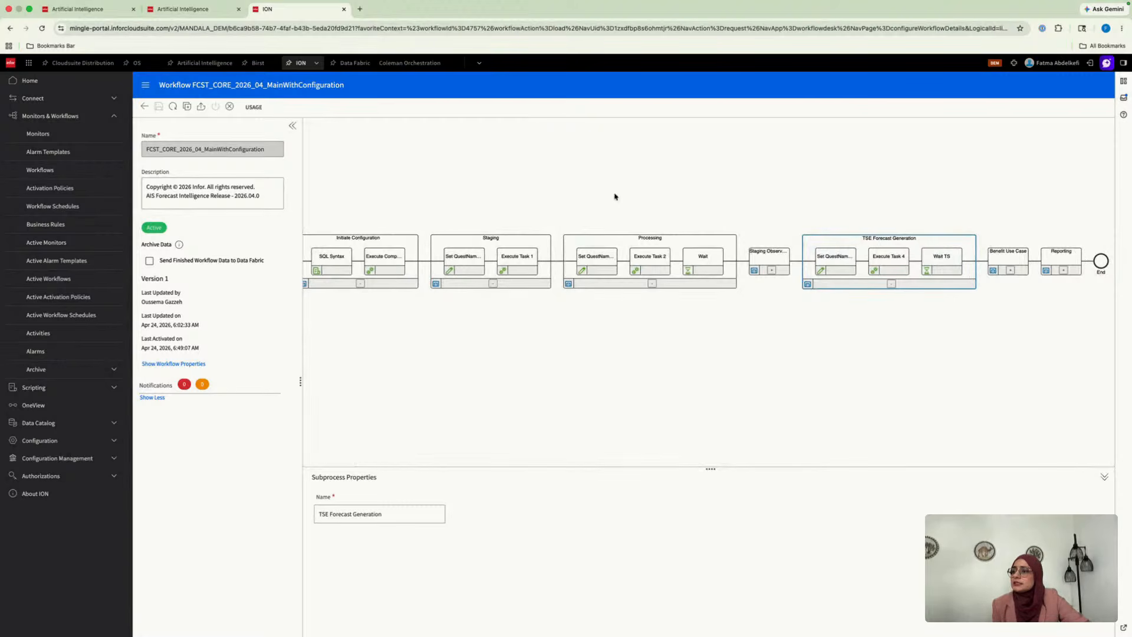
{"action": "scroll", "coordinate": [397, 224], "scroll_direction": "left", "scroll_amount": 1}
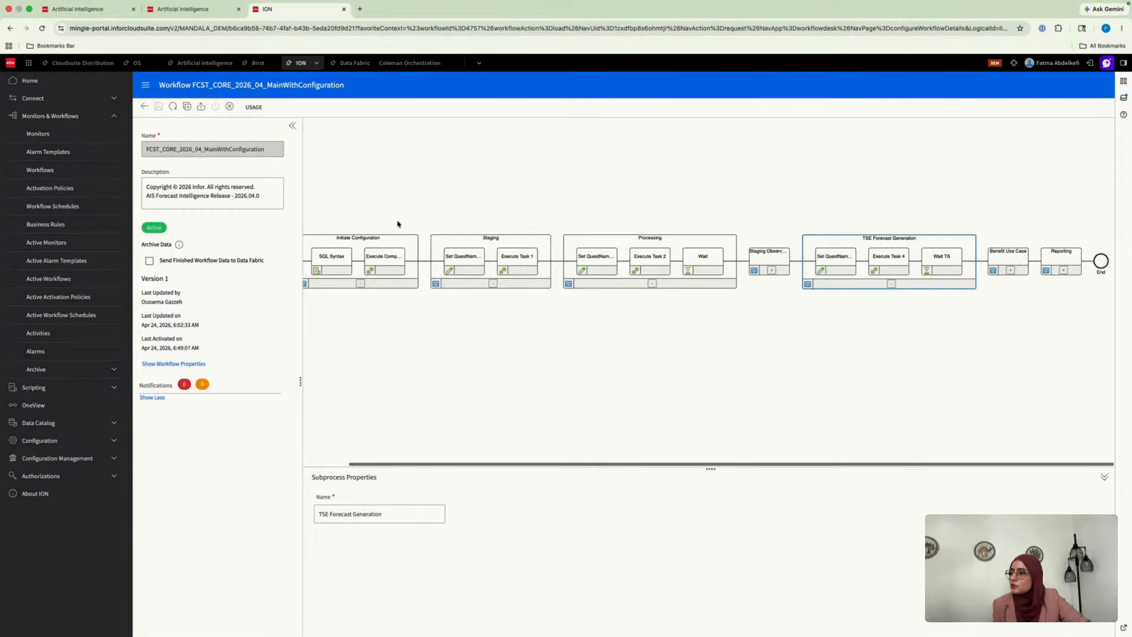
{"action": "left_click", "coordinate": [387, 260]}
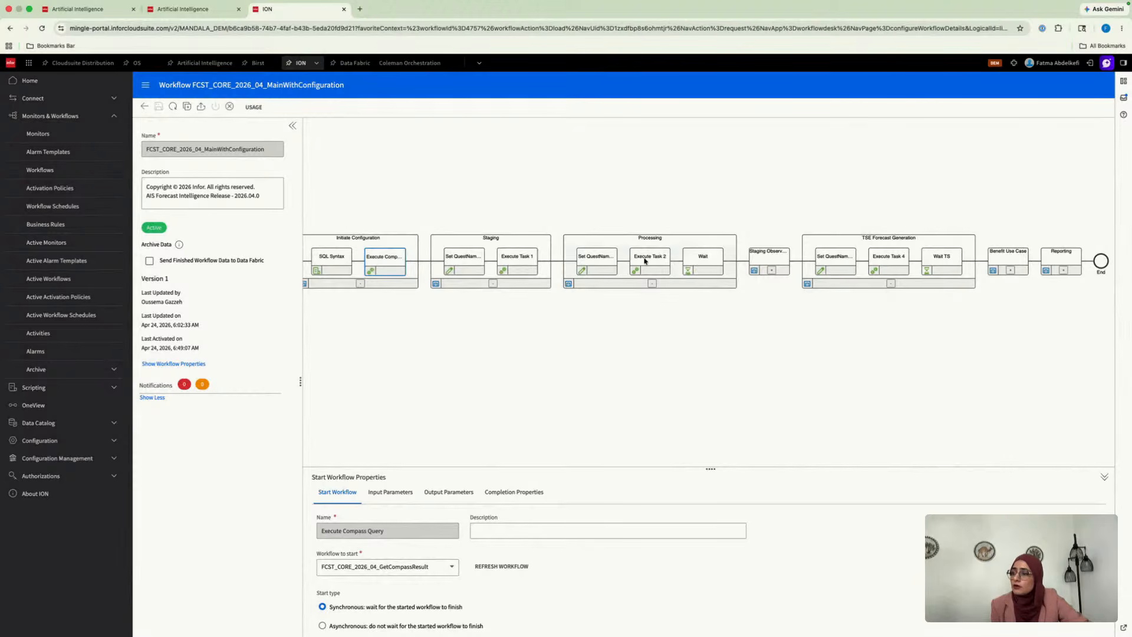
Open a blank workflow schedule and examine its workflow-to-start choices and schedule settings
{"action": "left_click", "coordinate": [40, 170]}
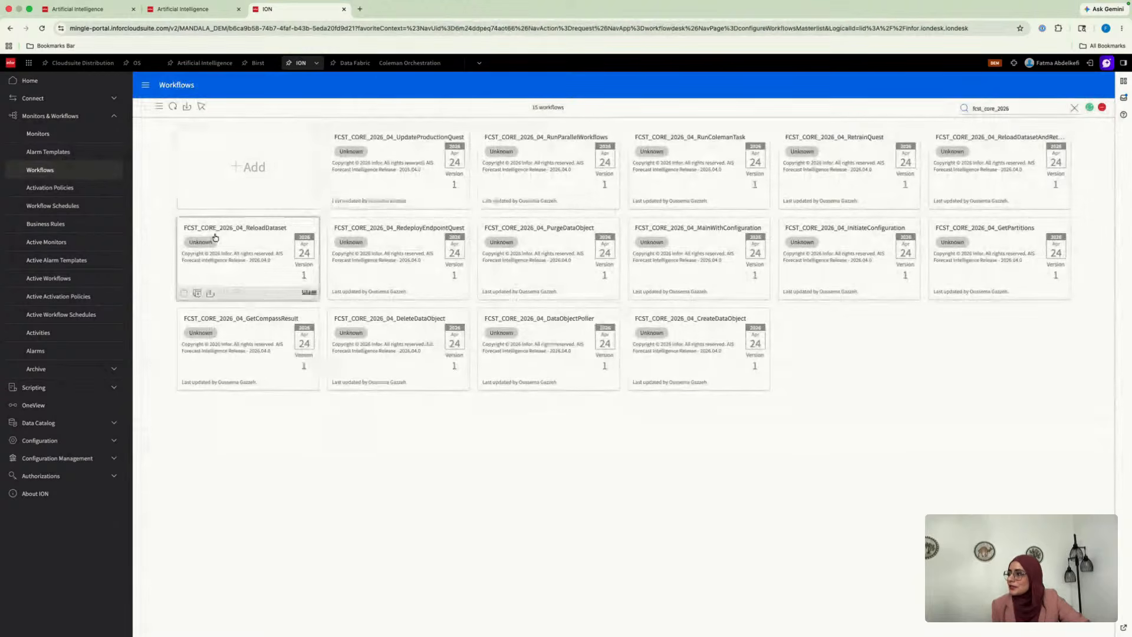
{"action": "left_click", "coordinate": [75, 206]}
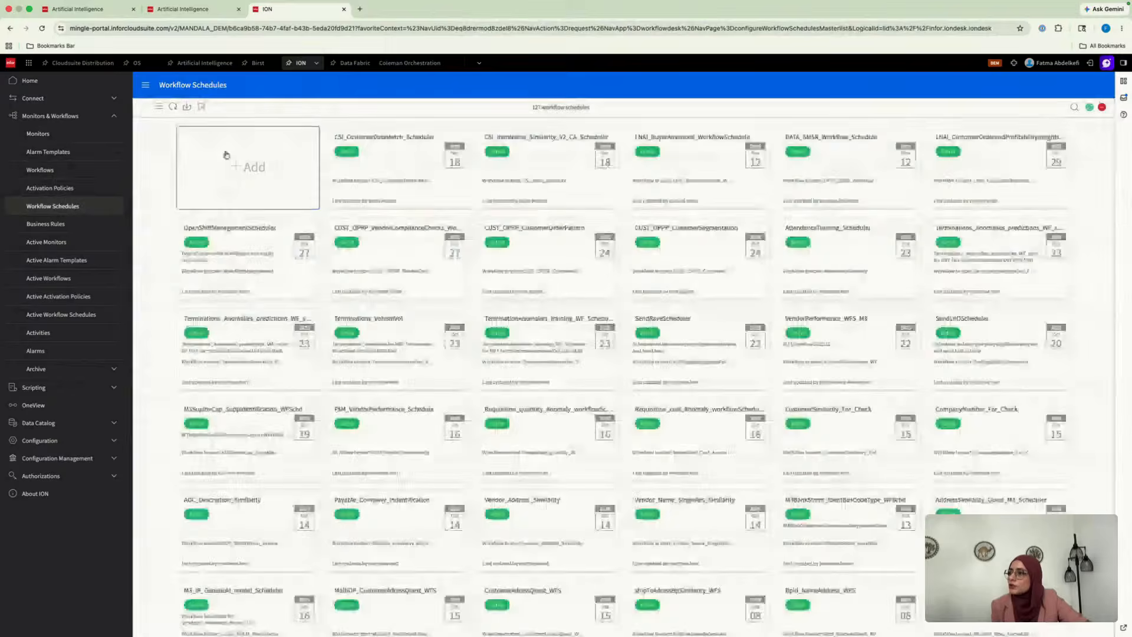
{"action": "left_click", "coordinate": [241, 168]}
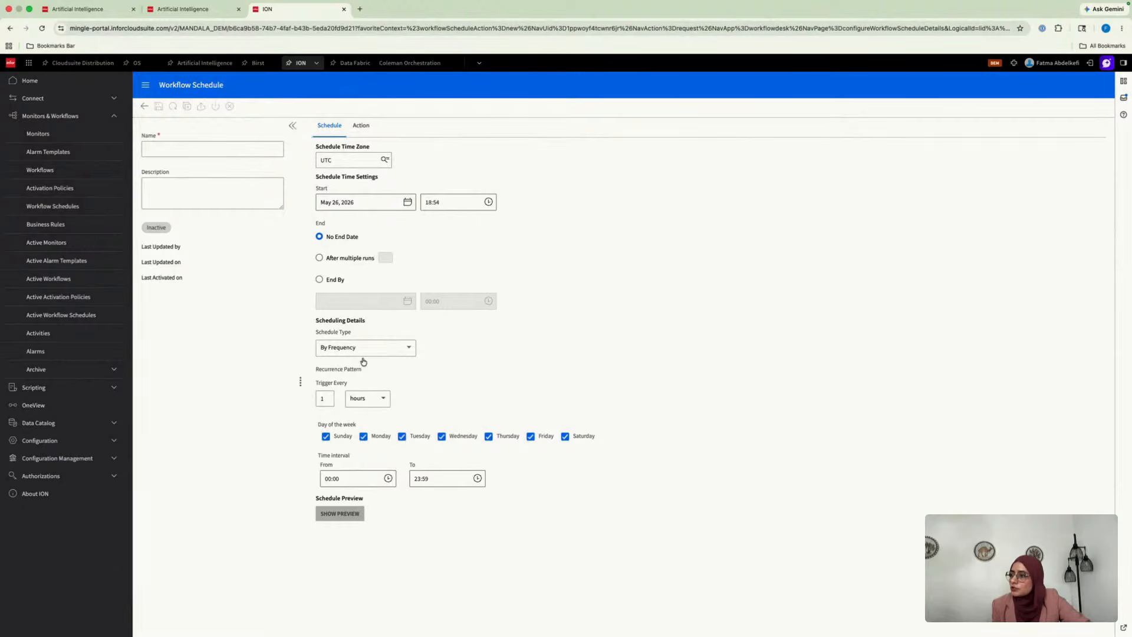
{"action": "left_click", "coordinate": [357, 126]}
{"action": "left_click", "coordinate": [404, 160]}
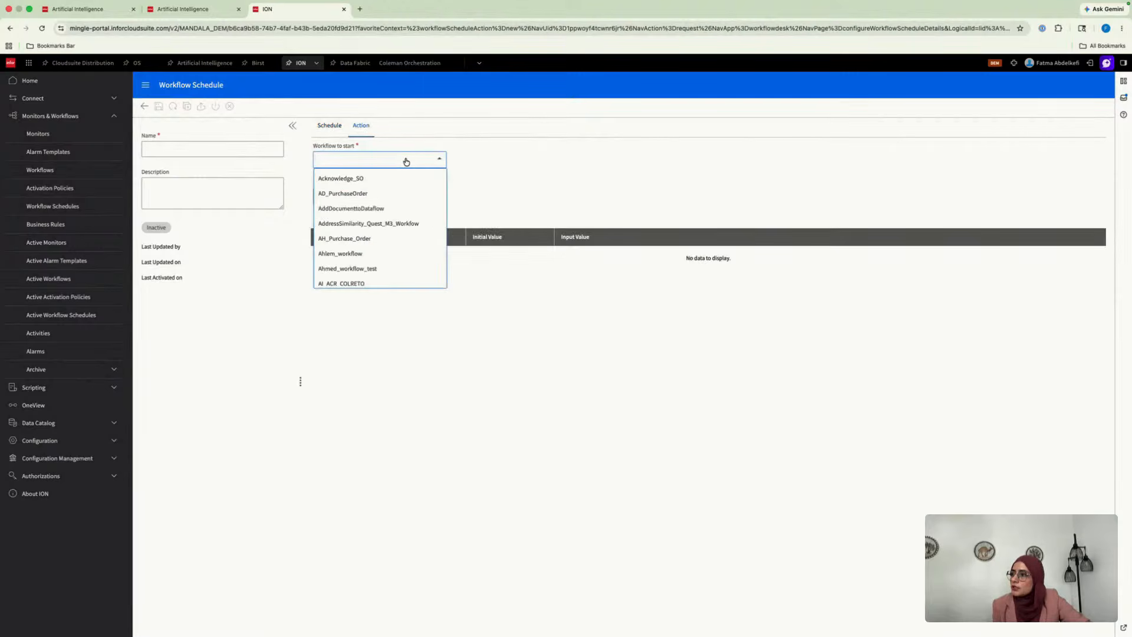
{"action": "left_click", "coordinate": [329, 125]}
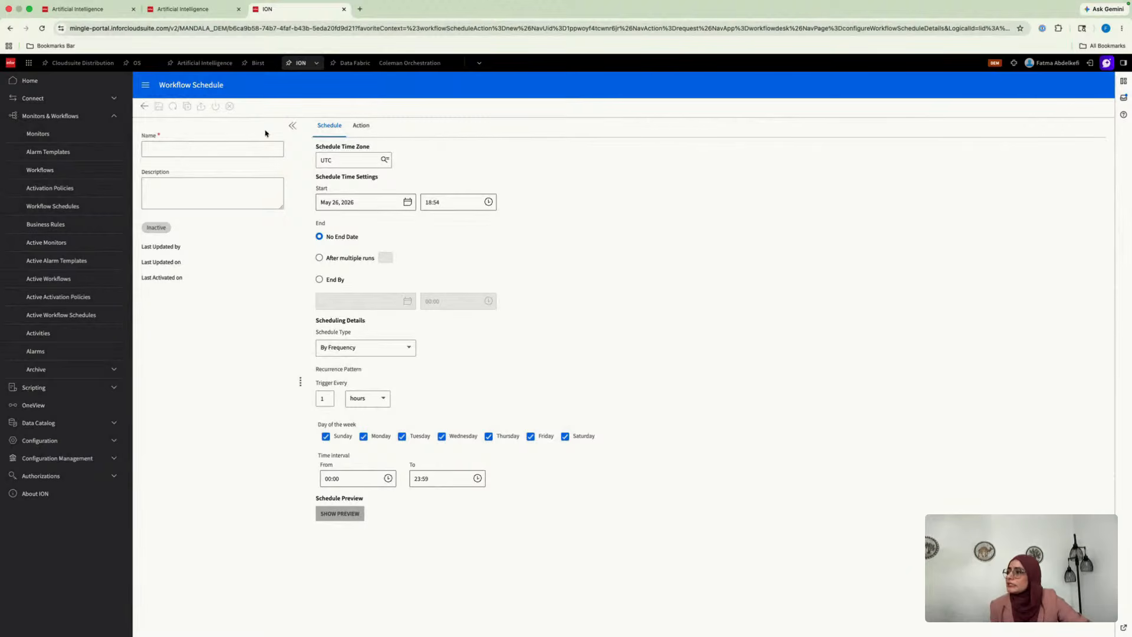
{"action": "left_click", "coordinate": [213, 148]}
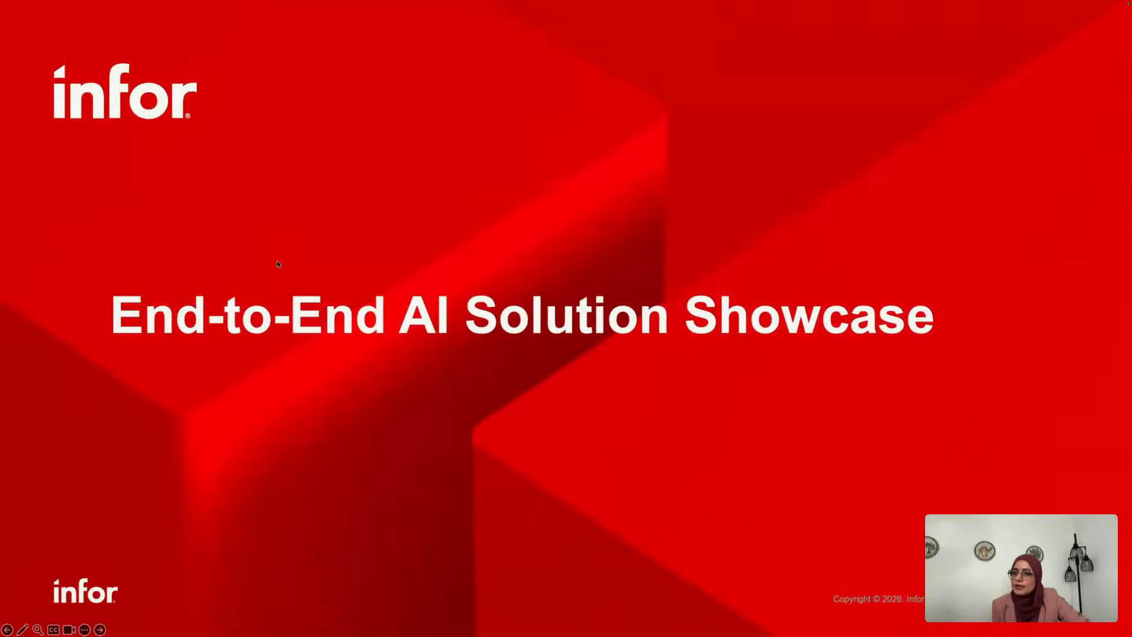
Advance the slide show to the "High-level Architecture Overview" slide and return to the browser
{"action": "left_click", "coordinate": [275, 261]}
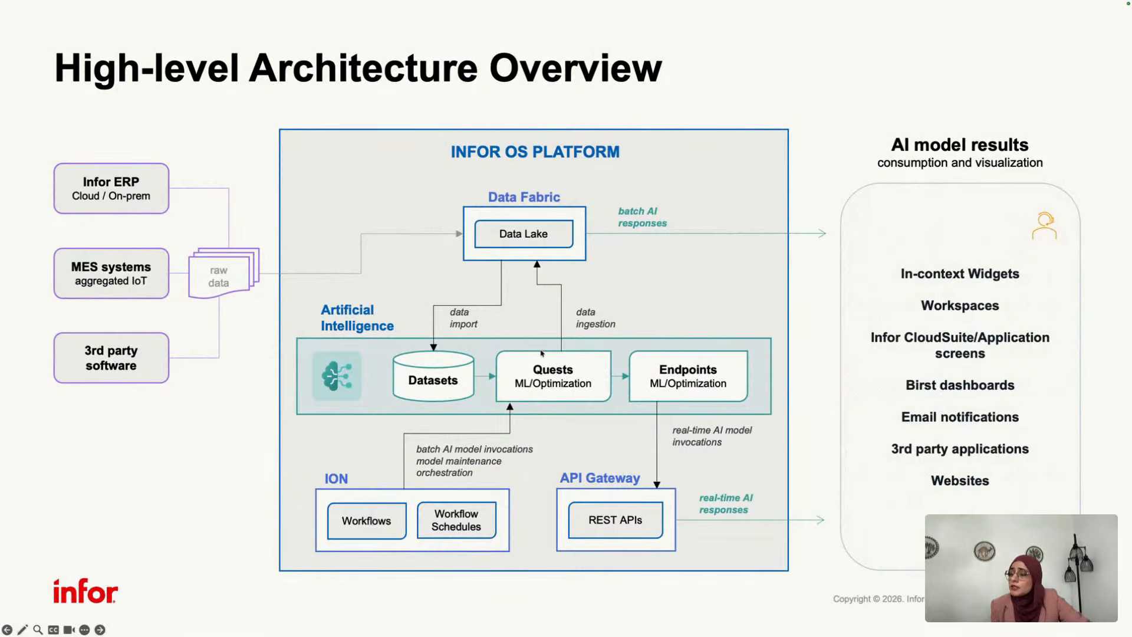
{"action": "key", "text": "ctrl+Right"}
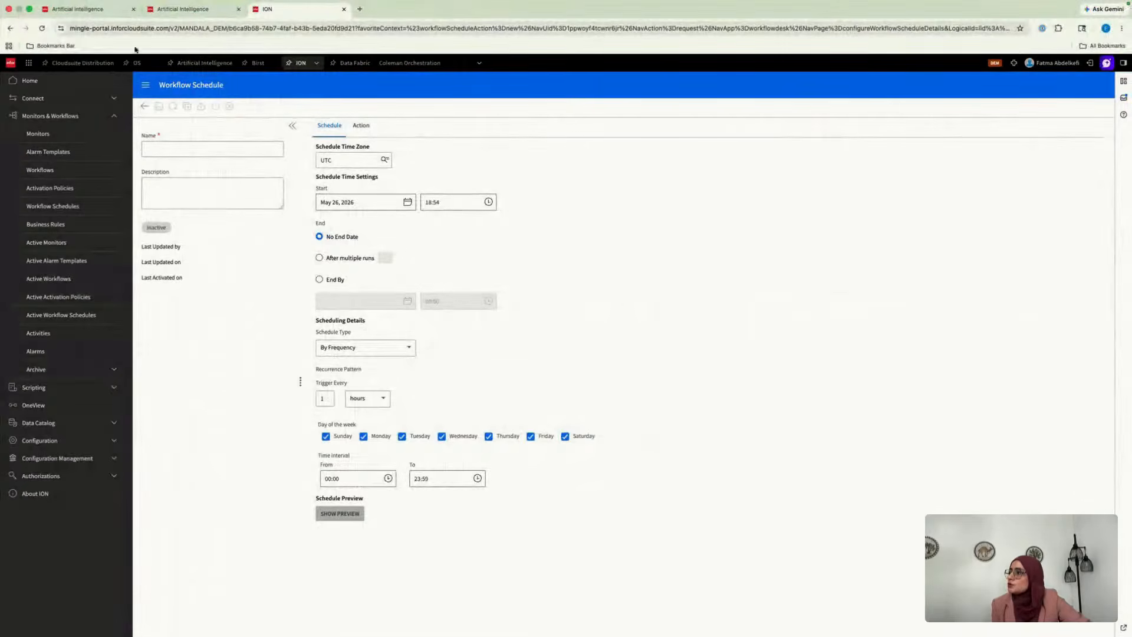
Switch to the Artificial Intelligence application and view the datasets filtered by fcst_core_2026
{"action": "left_click", "coordinate": [177, 9]}
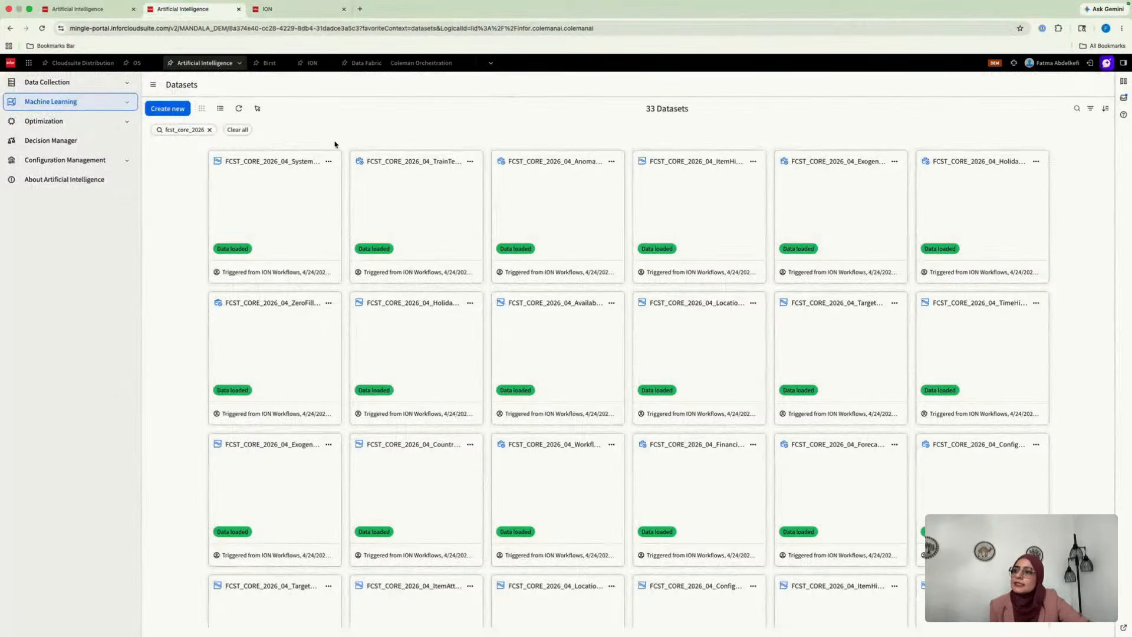
{"action": "left_click", "coordinate": [71, 82]}
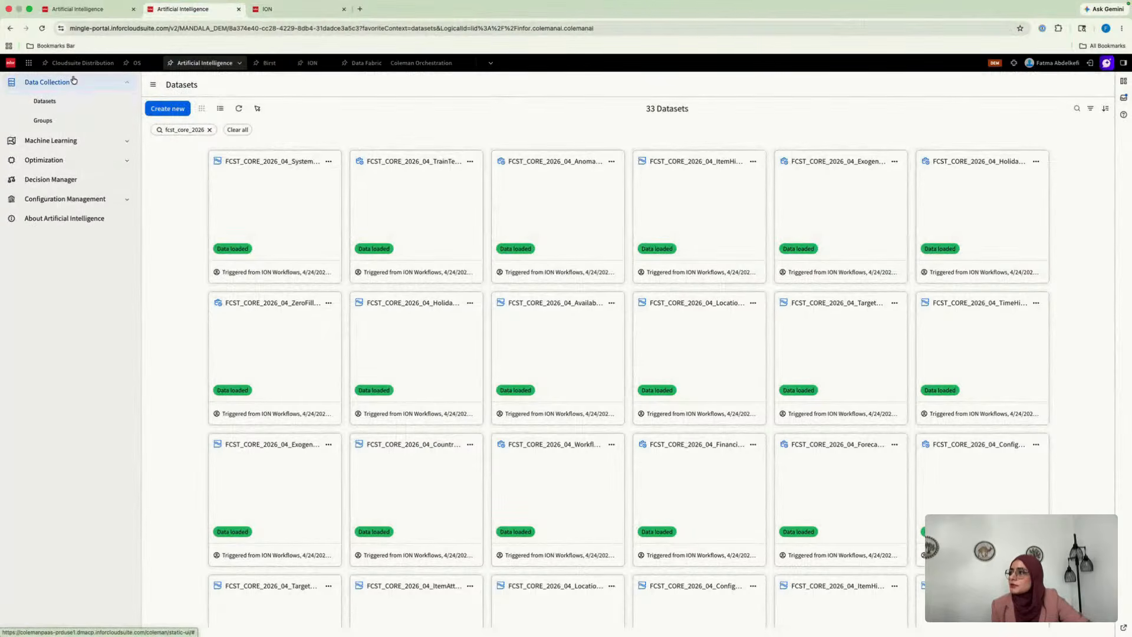
{"action": "left_click", "coordinate": [63, 101]}
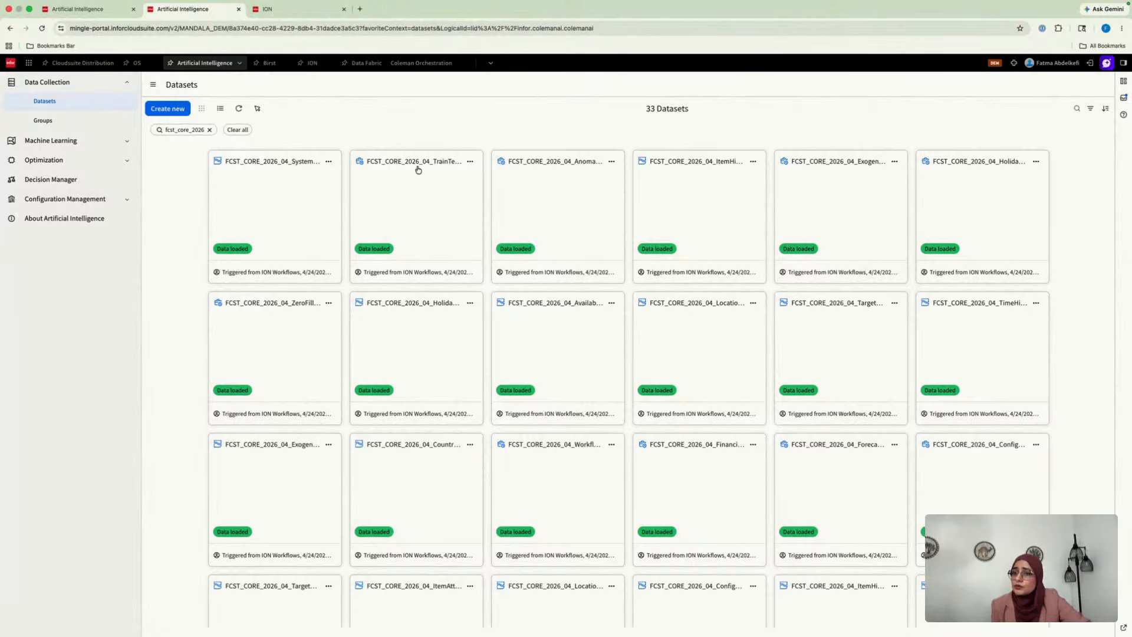
Open the FCST_CORE_2026_04_TSEngineForecast quest and view the properties of the first Ingest to Data Lake activity after Post-Processing in its training flow
{"action": "left_click", "coordinate": [65, 143]}
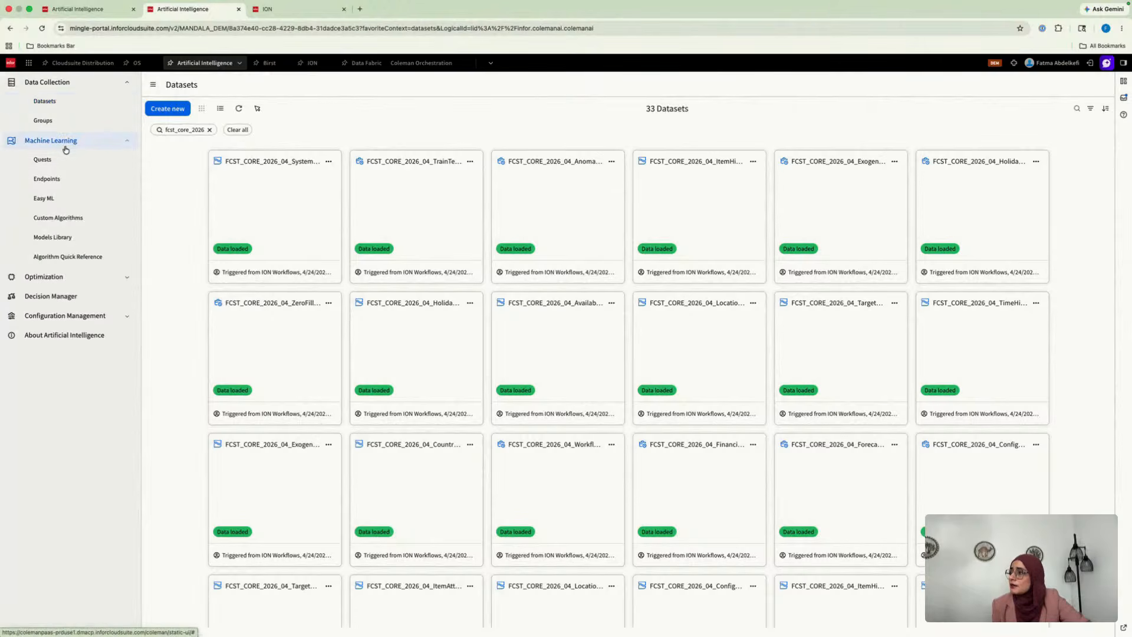
{"action": "left_click", "coordinate": [75, 161]}
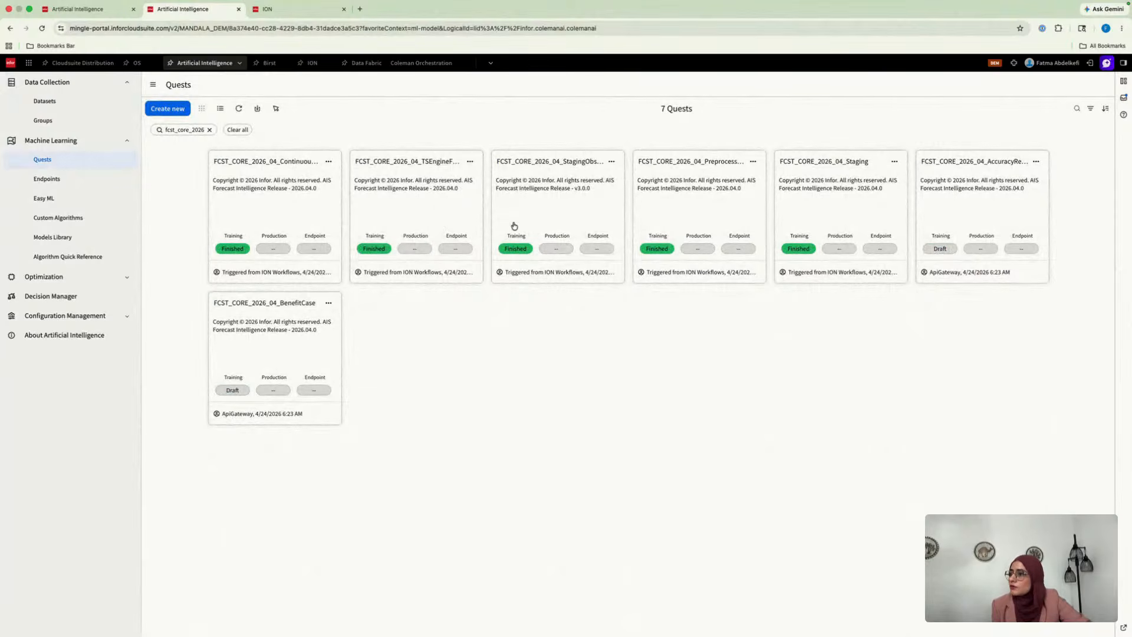
{"action": "left_click", "coordinate": [455, 207]}
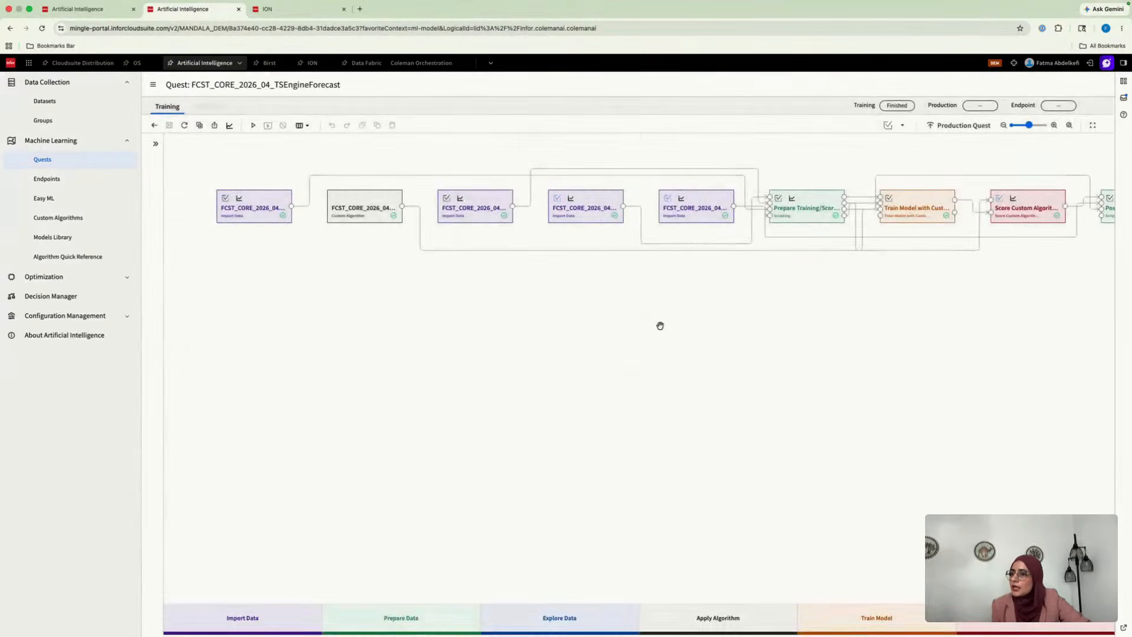
{"action": "scroll", "coordinate": [660, 326], "scroll_direction": "right", "scroll_amount": 2}
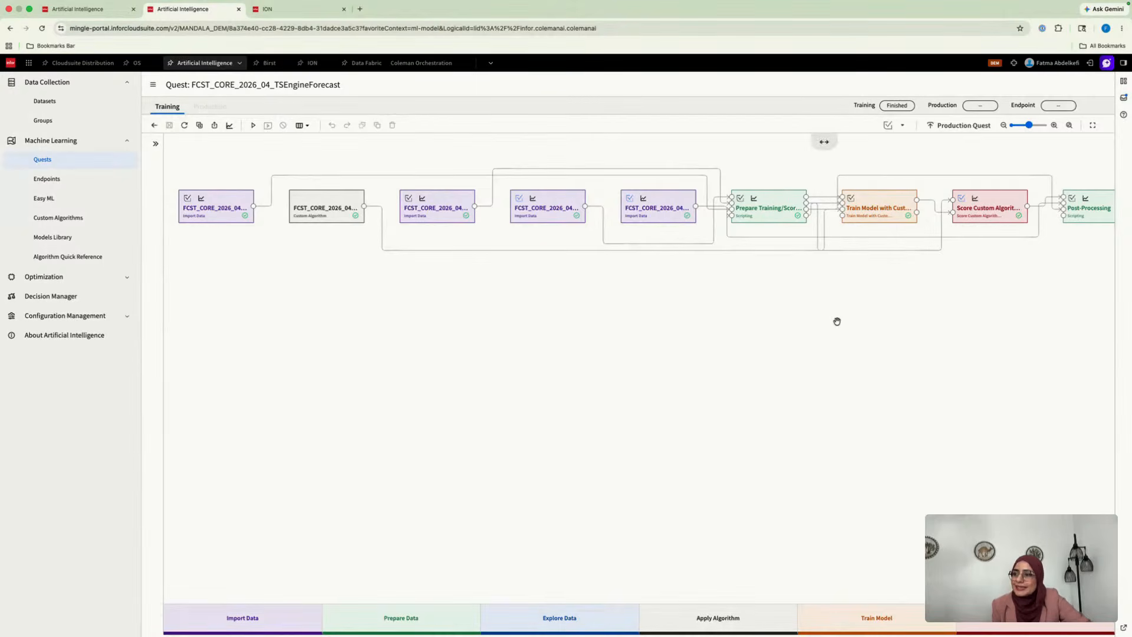
{"action": "scroll", "coordinate": [836, 321], "scroll_direction": "right", "scroll_amount": 3}
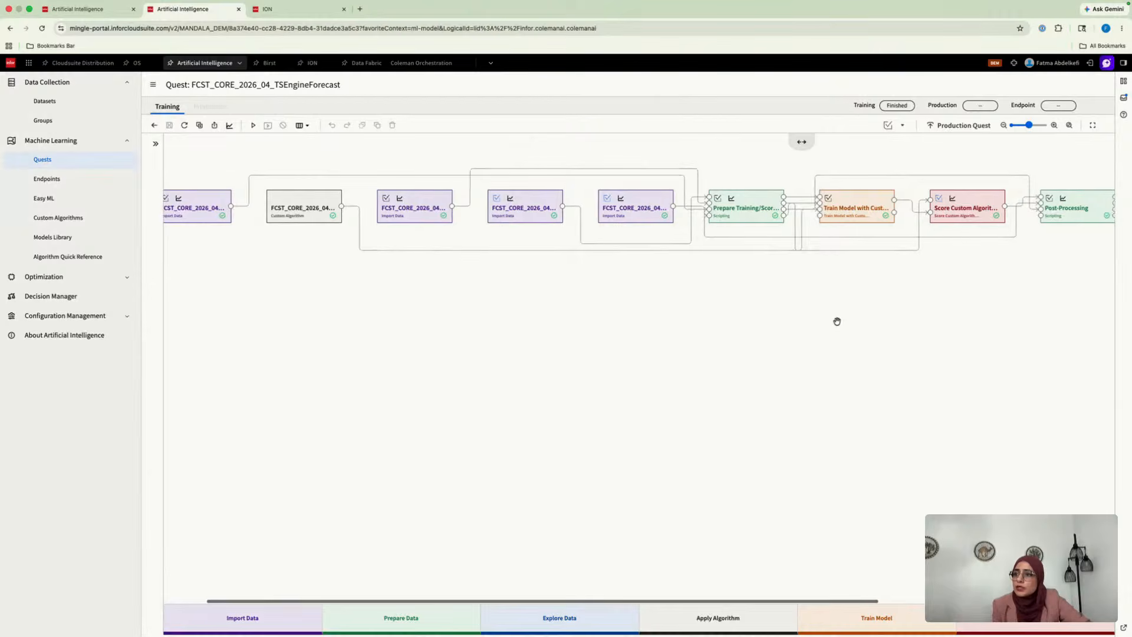
{"action": "scroll", "coordinate": [836, 321], "scroll_direction": "right", "scroll_amount": 5}
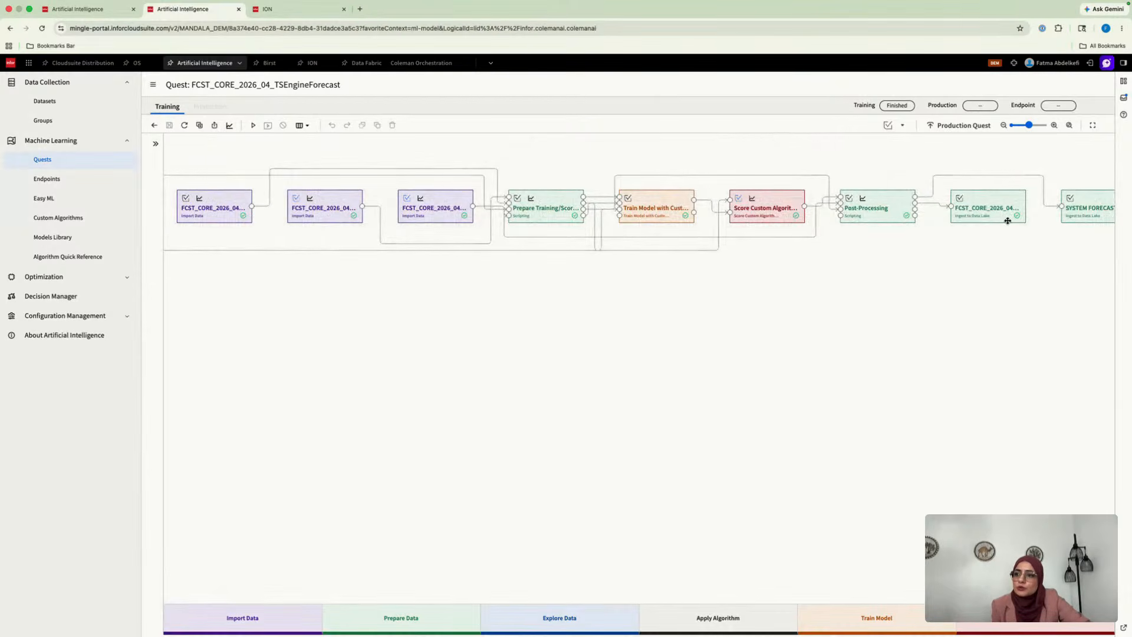
{"action": "left_click", "coordinate": [992, 200]}
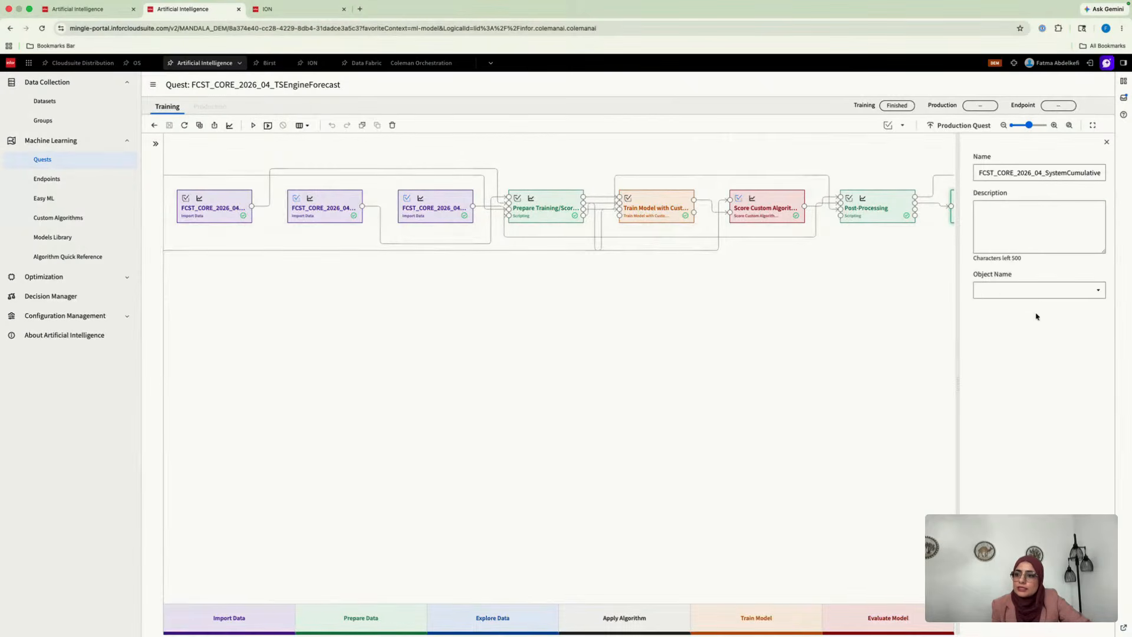